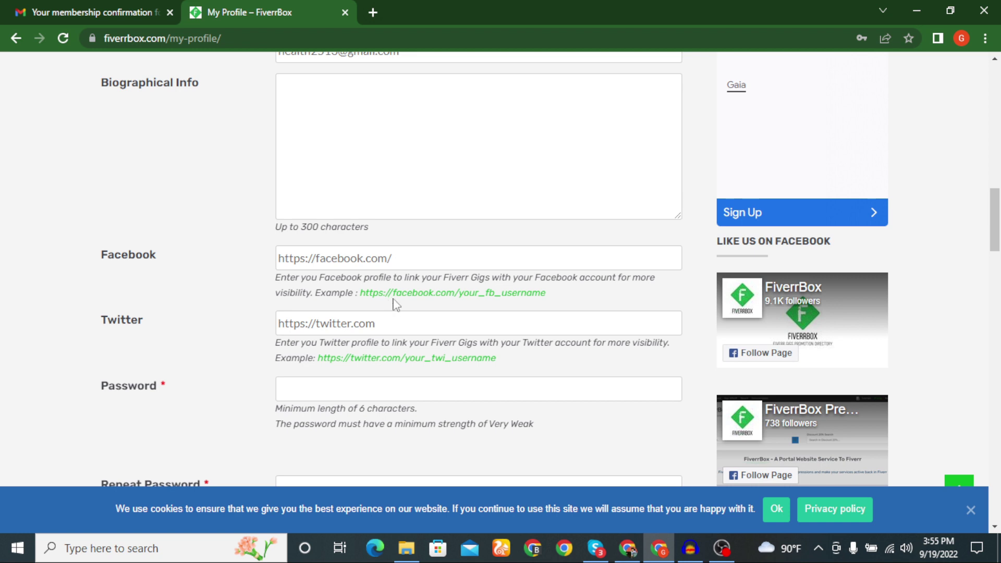
Return to the FiverrBox home page, closing the advertisement, and look through the Premium Fiverr Gigs.
scroll(393, 305, "up", 15)
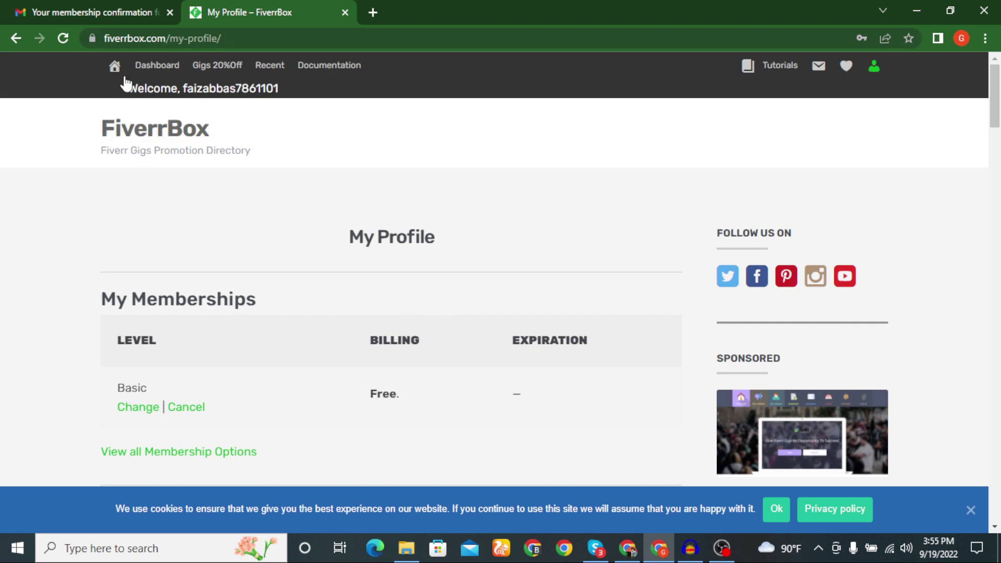
left_click(114, 66)
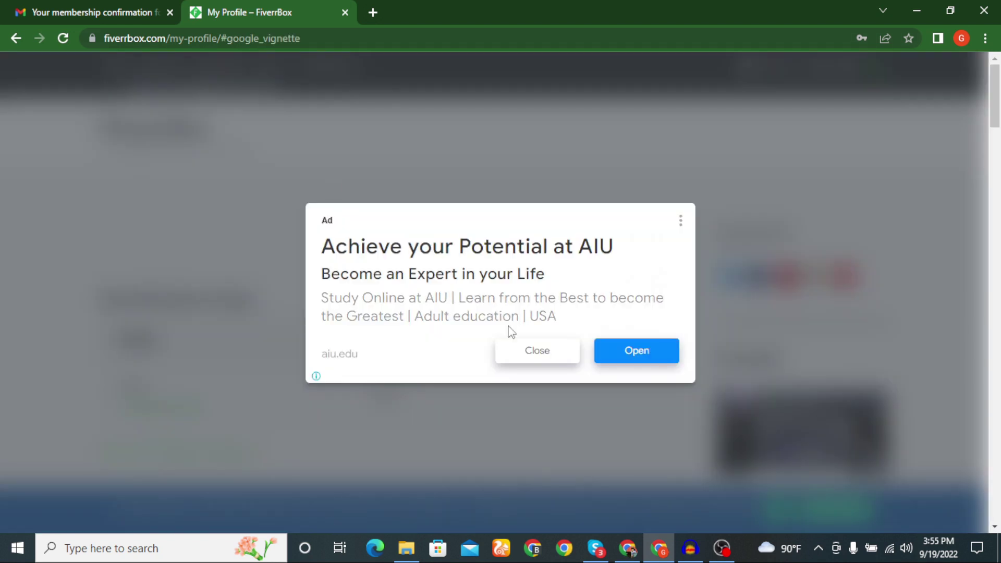
left_click(527, 347)
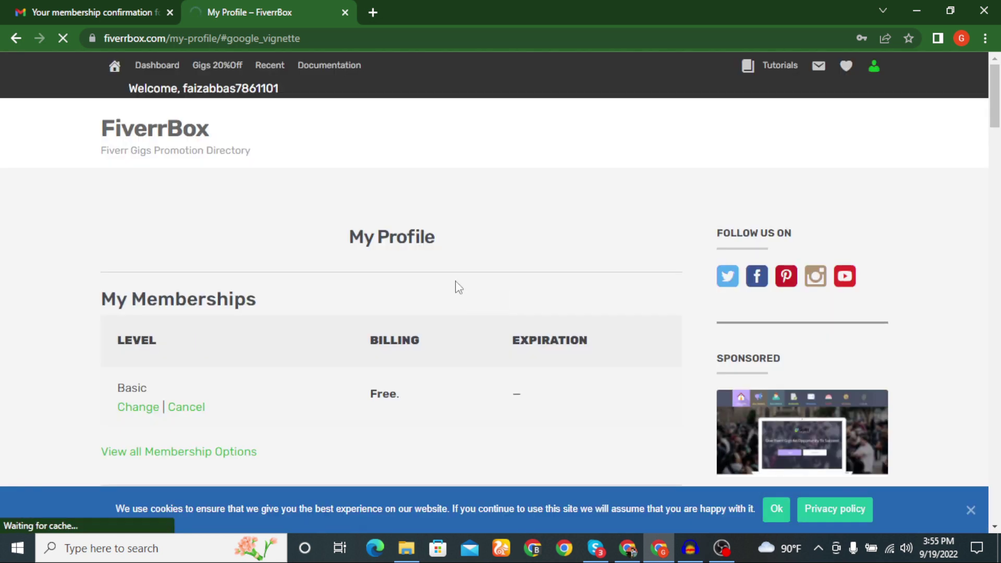
scroll(462, 292, "down", 10)
scroll(465, 308, "down", 9)
scroll(447, 315, "up", 19)
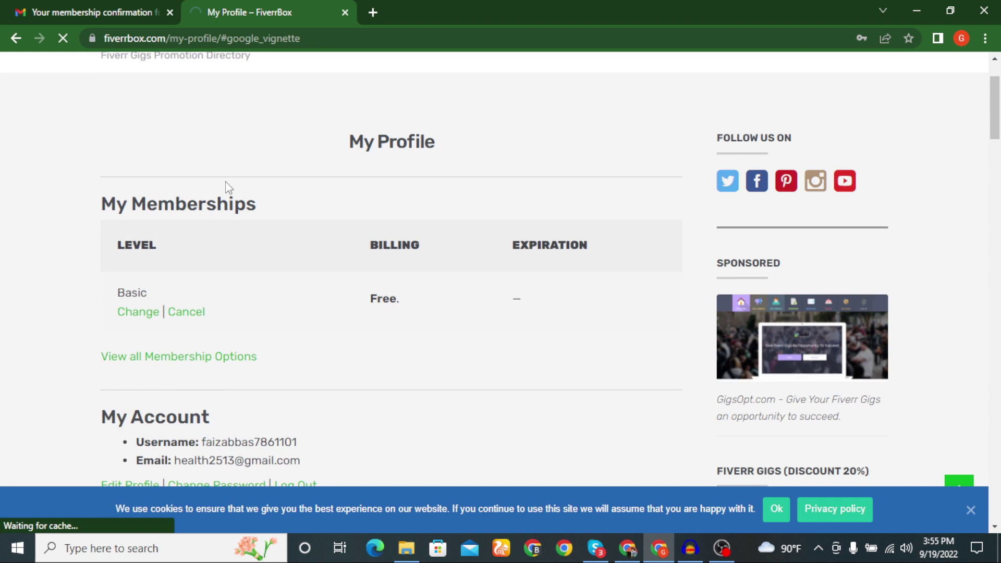
scroll(255, 122, "up", 2)
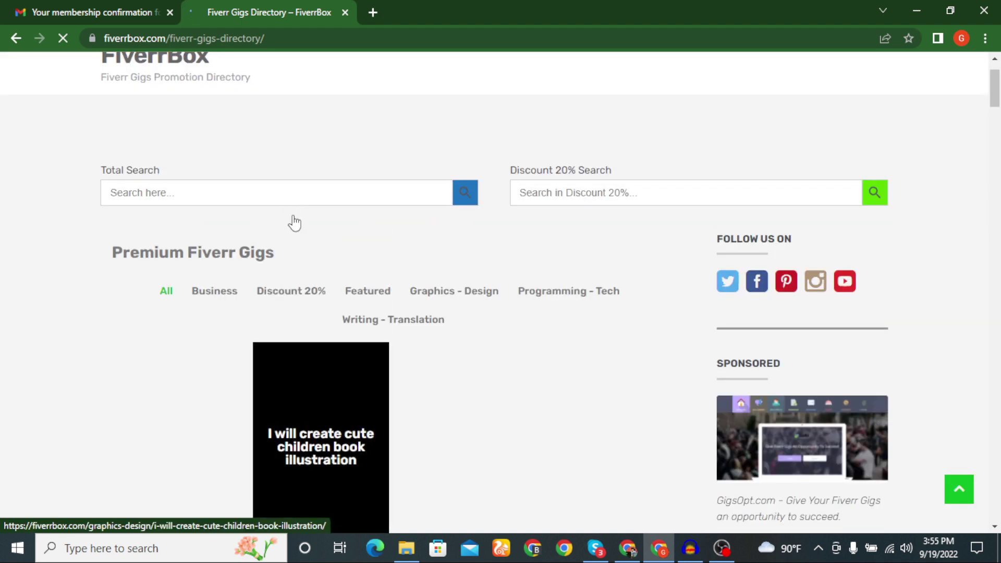
scroll(294, 223, "down", 7)
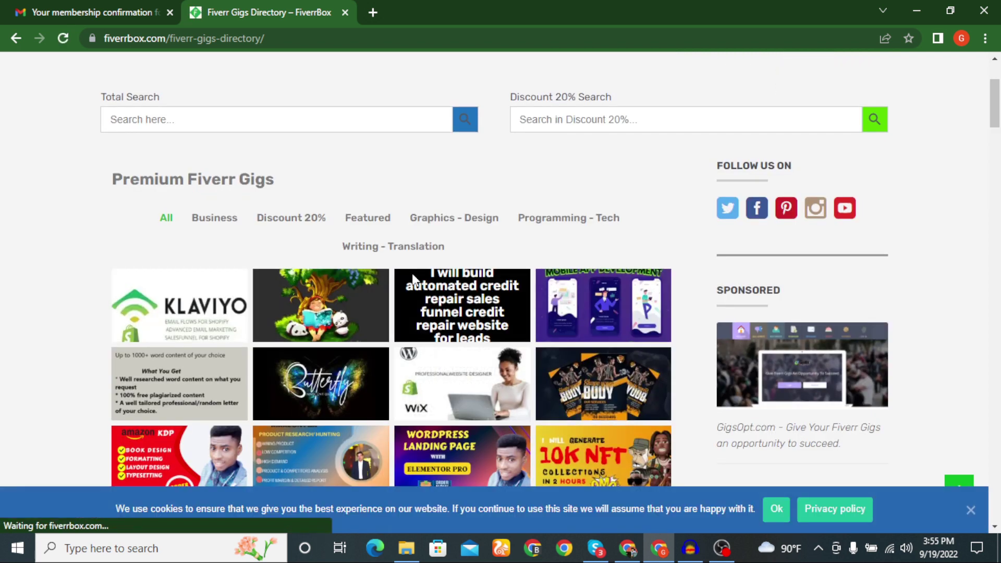
scroll(412, 284, "down", 4)
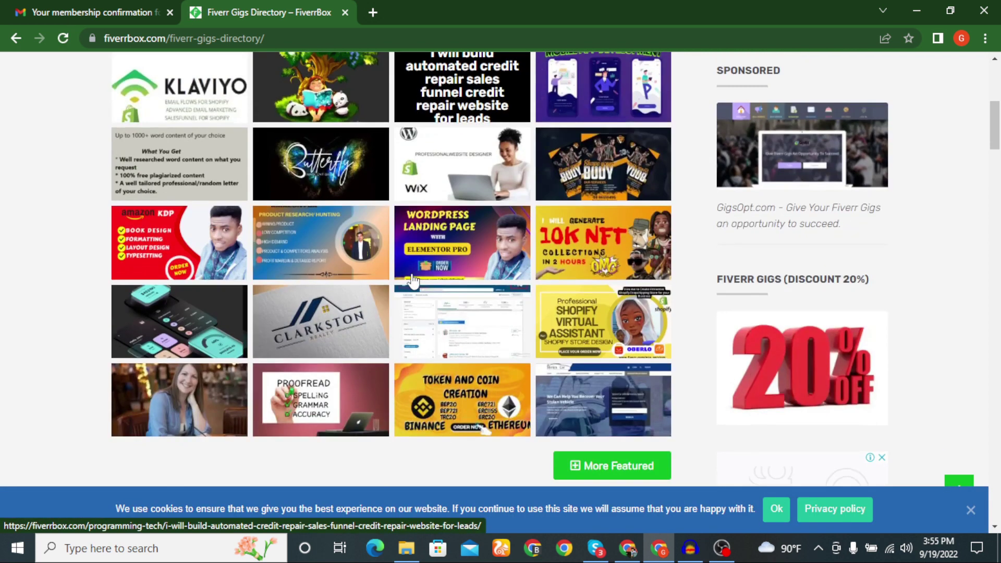
scroll(432, 288, "down", 5)
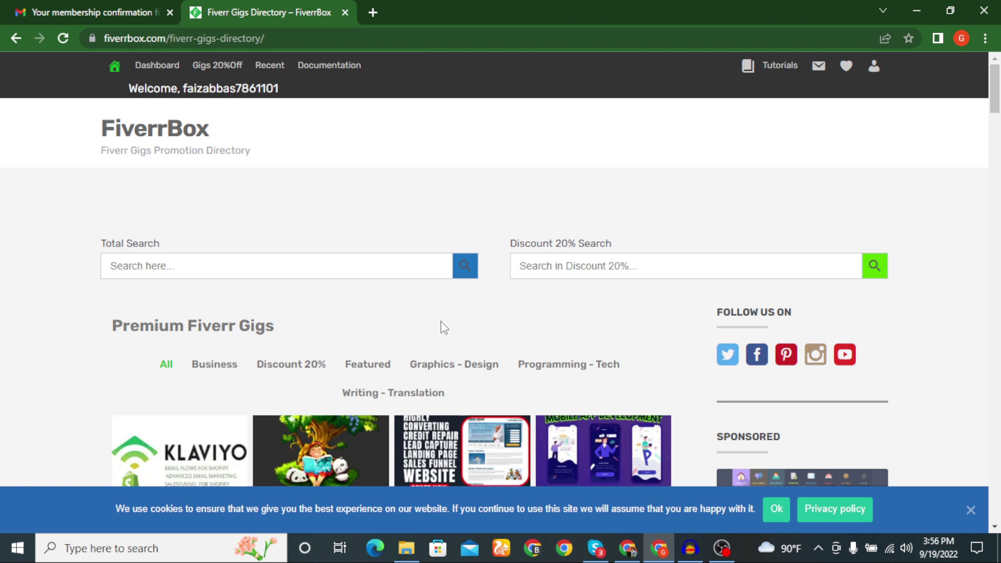
scroll(436, 335, "down", 2)
scroll(437, 342, "up", 2)
Open the FiverrBox dashboard and start listing a new gig.
left_click(157, 72)
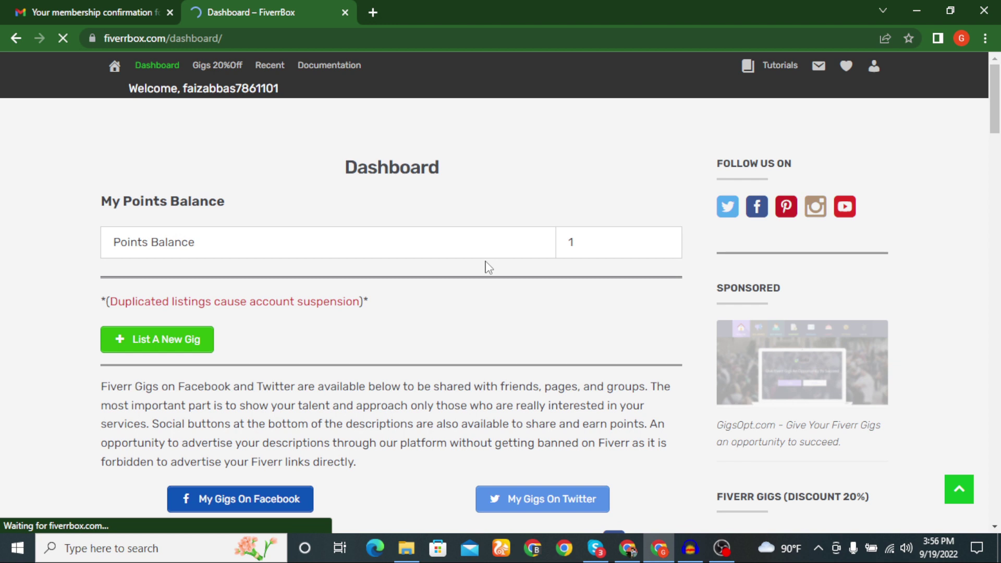
scroll(360, 278, "down", 1)
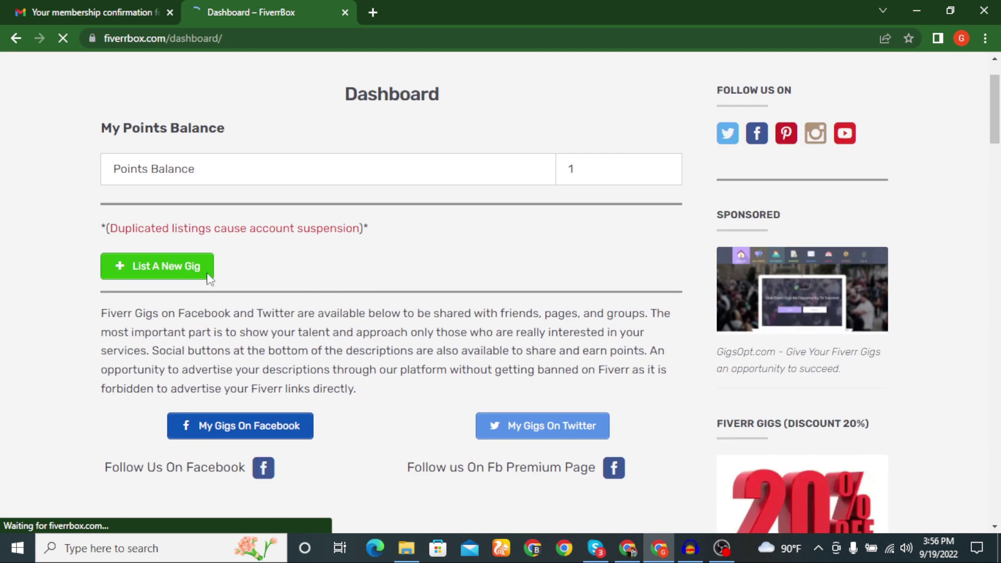
left_click(168, 272)
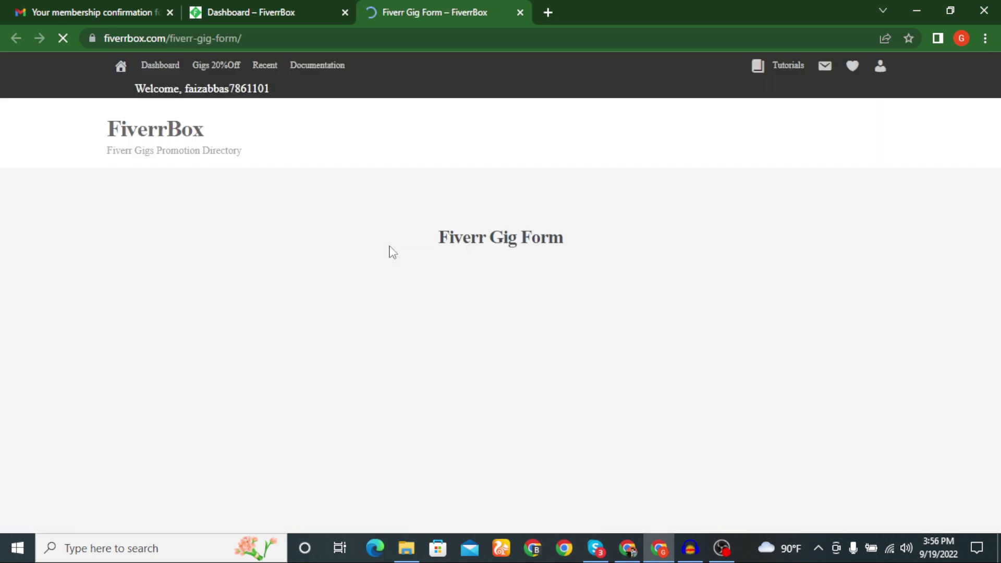
Examine the Fiverr Gig Form's instructions and the fields it requires.
scroll(396, 256, "down", 4)
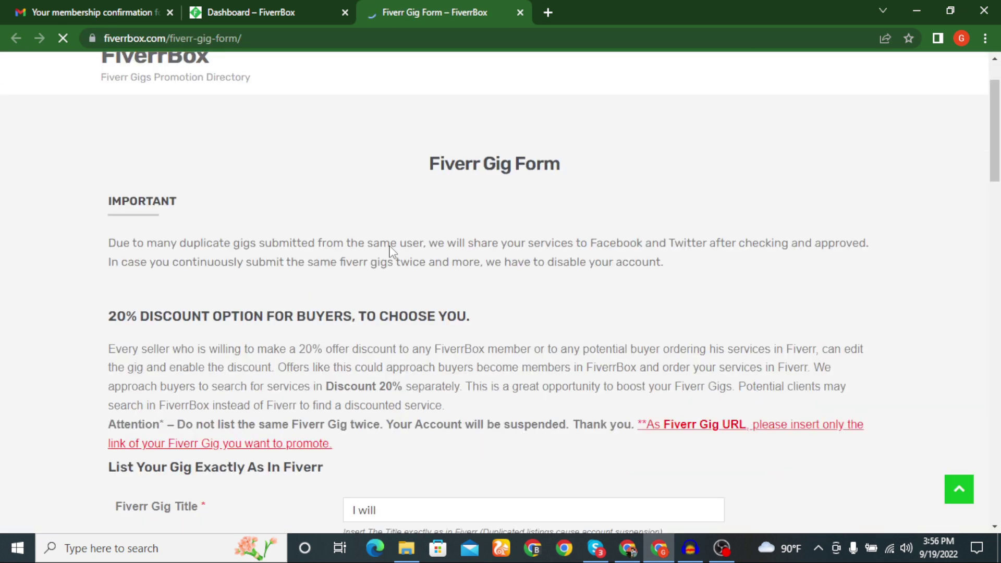
scroll(399, 260, "down", 9)
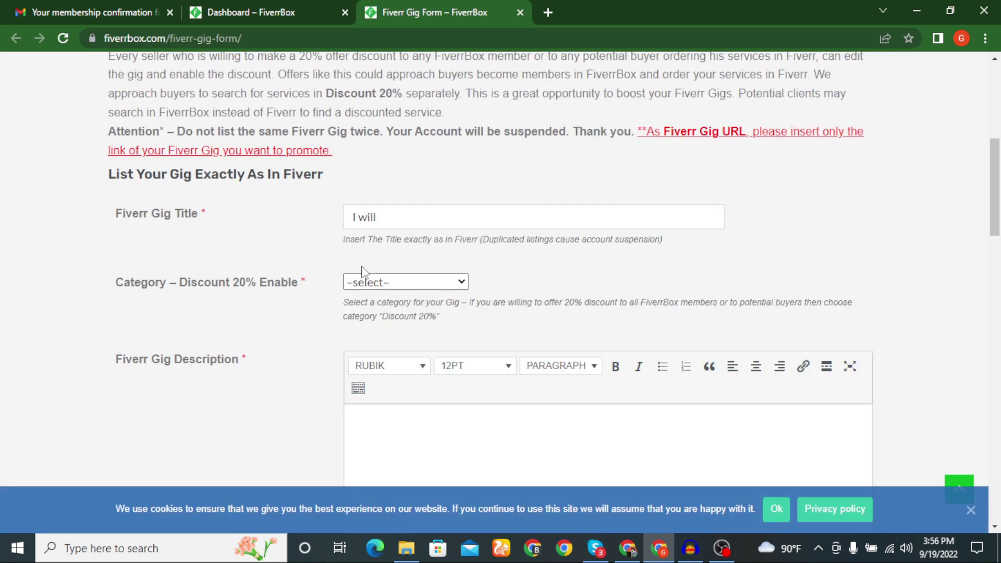
scroll(334, 278, "up", 5)
scroll(336, 276, "up", 2)
scroll(336, 276, "down", 7)
scroll(336, 277, "up", 7)
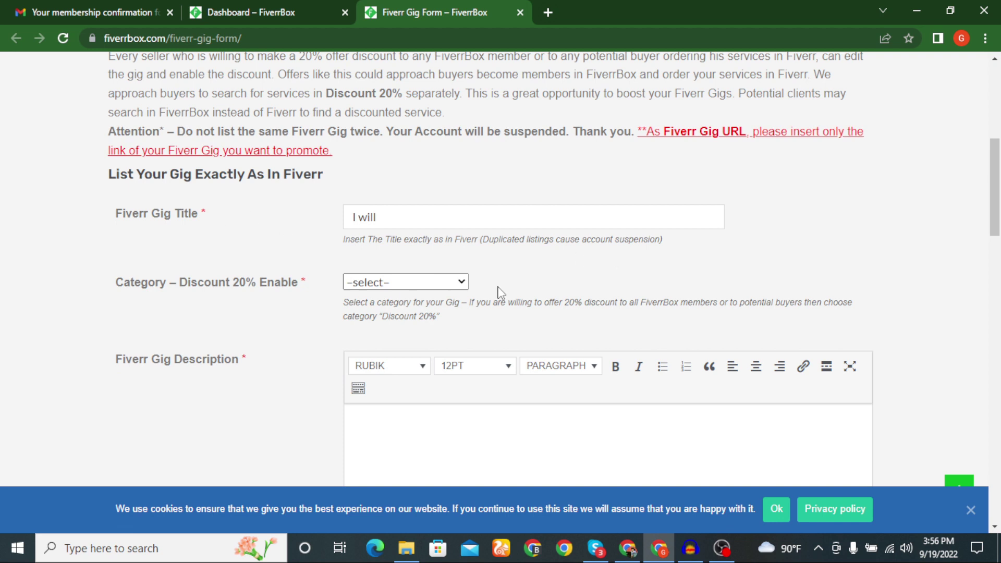
scroll(509, 287, "down", 14)
scroll(509, 295, "up", 14)
Copy "do Instagram promotion or marketing for super fast organic growth" from the Notion page and paste it after "I will" in the Fiverr Gig Title.
left_click(627, 547)
left_click(81, 15)
scroll(304, 223, "up", 15)
scroll(308, 230, "down", 4)
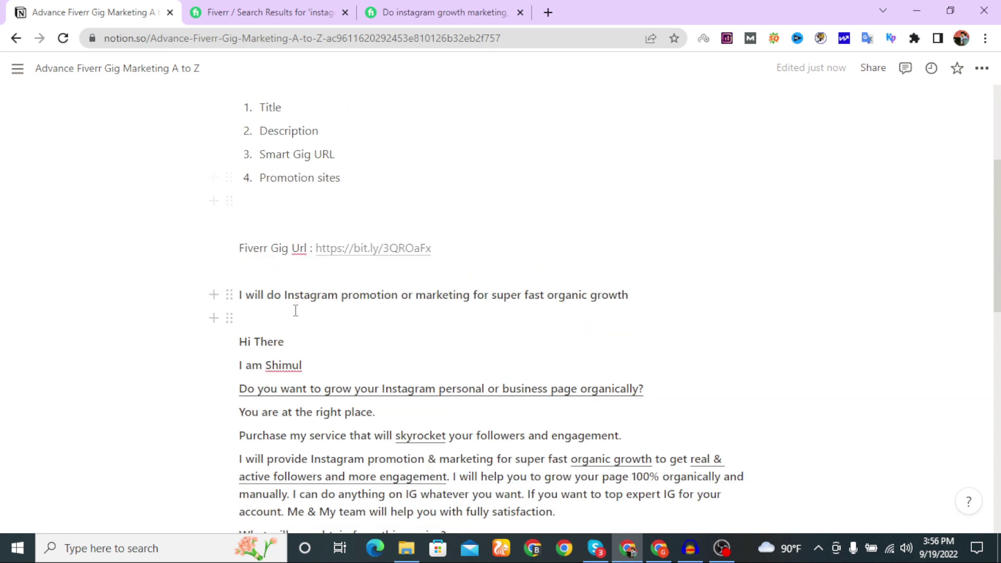
left_click_drag(267, 296, 640, 303)
key("ctrl+c")
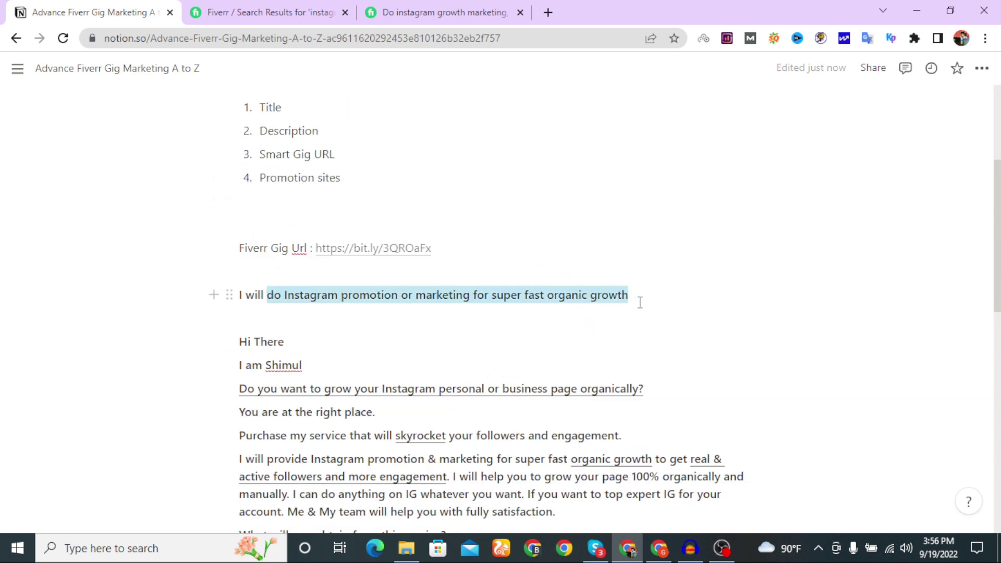
left_click(668, 549)
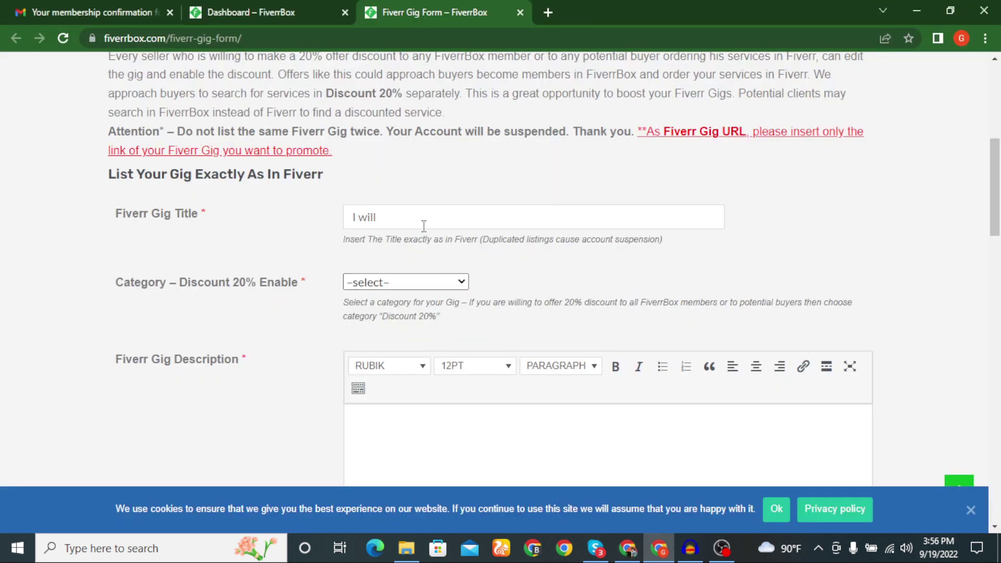
key("ctrl+v")
Copy the gig description through "Thank You" from the Notion page into the form's Fiverr Gig Description and review the pasted text.
scroll(490, 284, "down", 1)
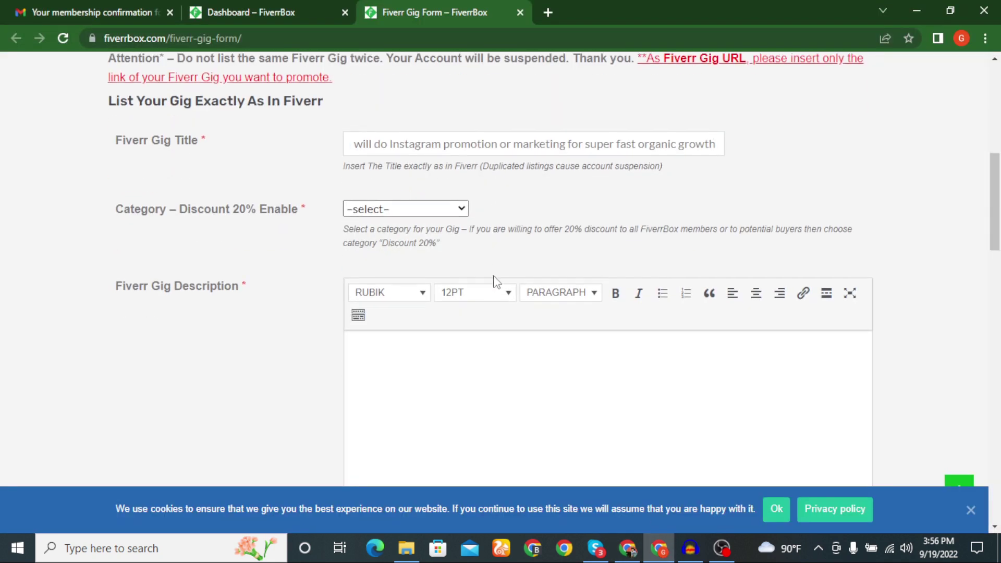
scroll(462, 235, "down", 3)
left_click(402, 241)
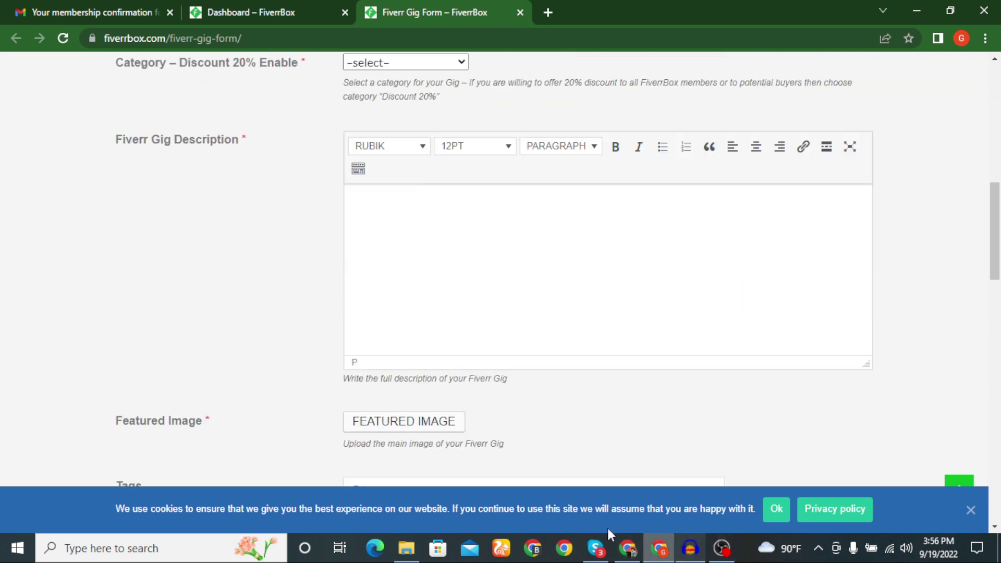
left_click(627, 548)
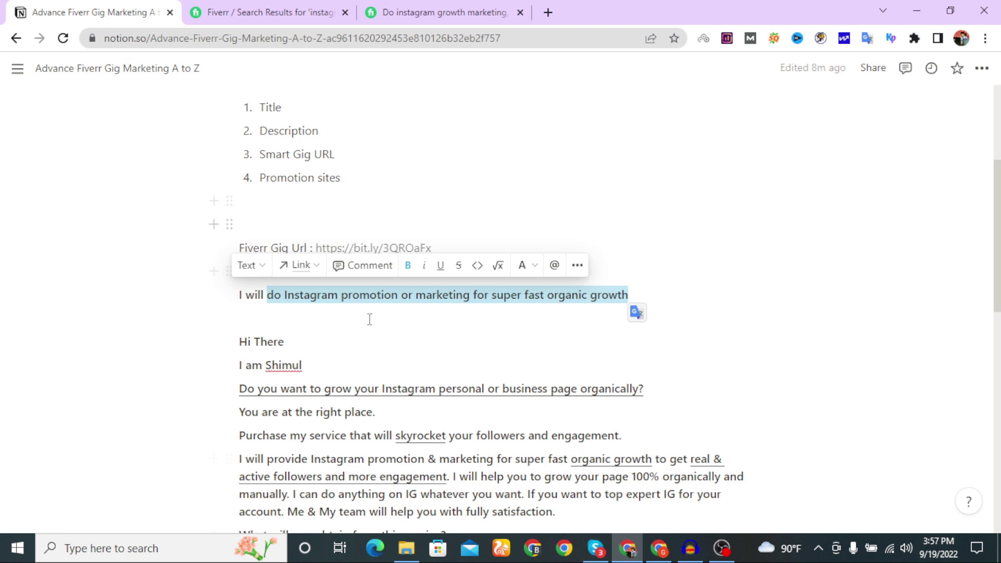
scroll(370, 319, "down", 2)
left_click_drag(240, 268, 375, 380)
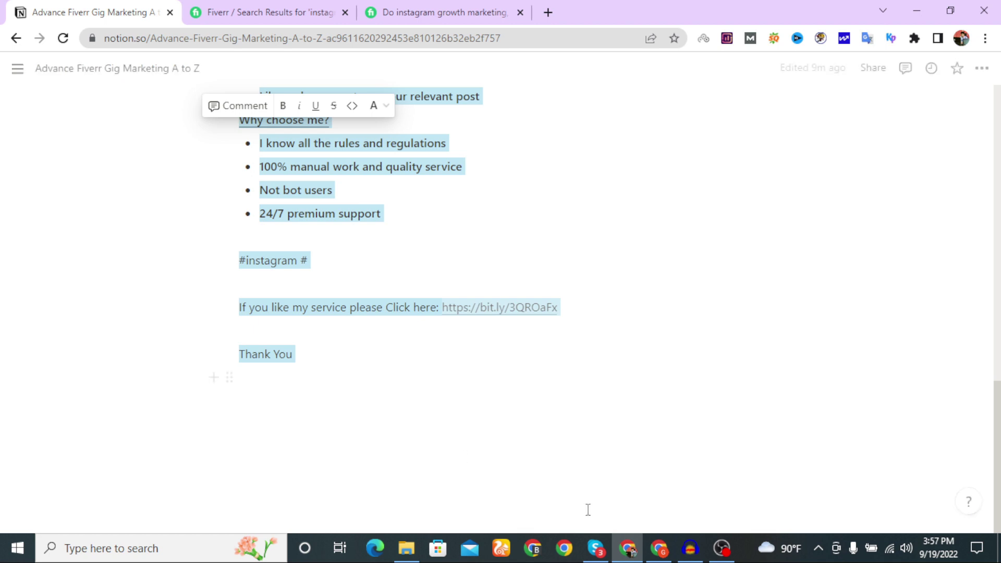
left_click(661, 551)
key("ctrl+v")
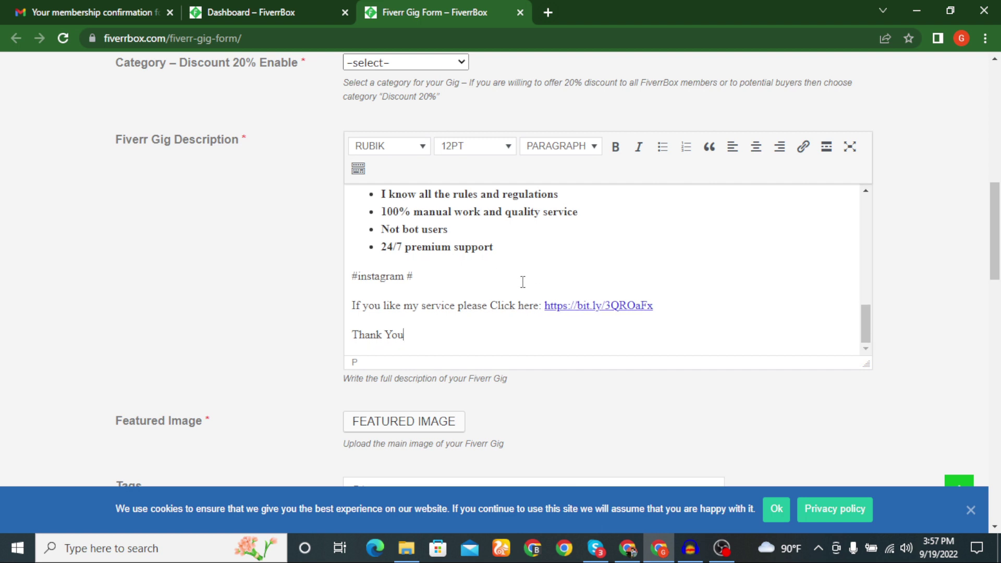
scroll(522, 282, "up", 5)
scroll(518, 282, "down", 5)
Upload Capture.PNG as the gig's featured image and dismiss the cookie notice.
scroll(519, 282, "down", 4)
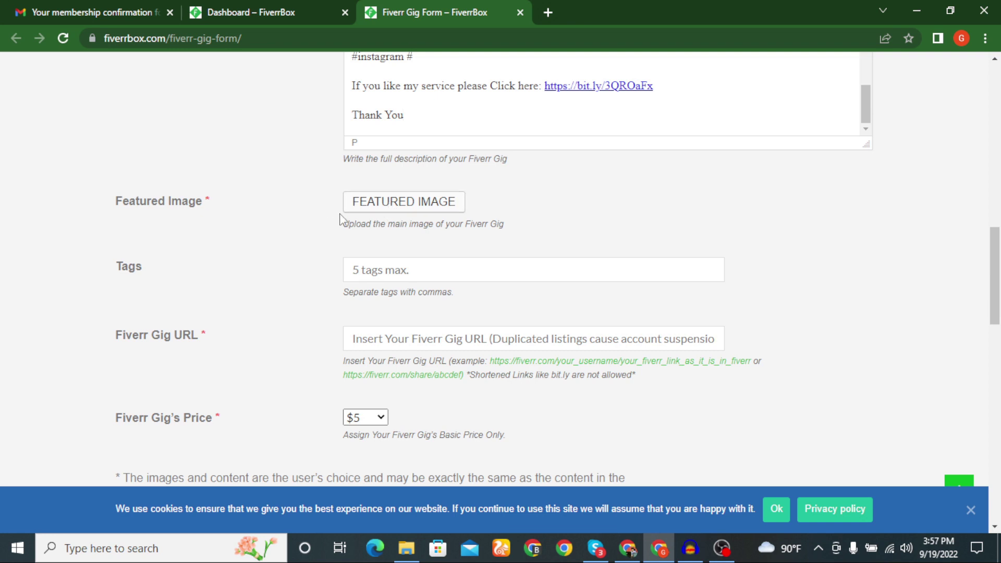
left_click(385, 206)
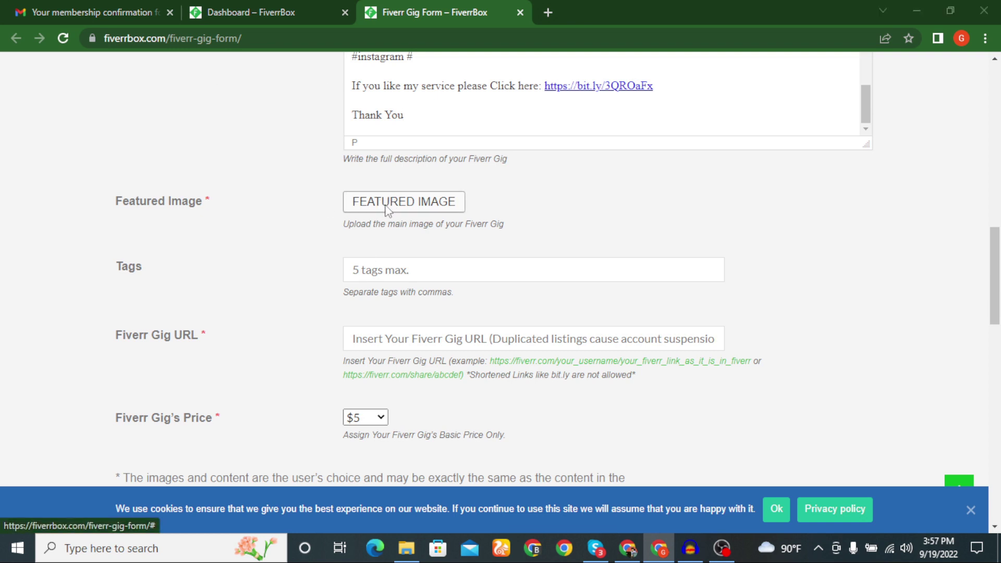
double_click(182, 173)
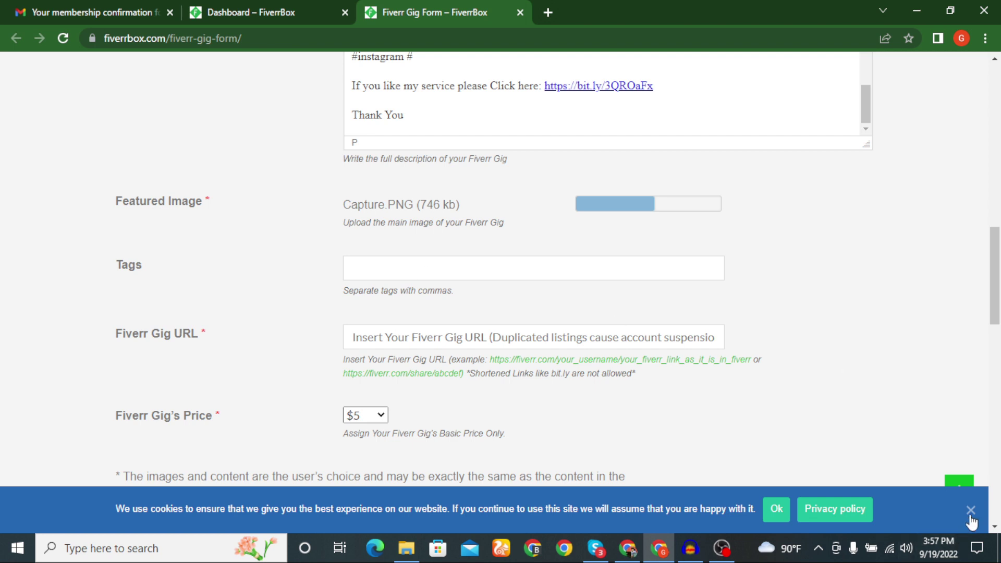
left_click(971, 510)
Enter the gig tags "instagram marketing, instagram promotion, instagram promotion,", picking the last one from the suggestions.
left_click(431, 268)
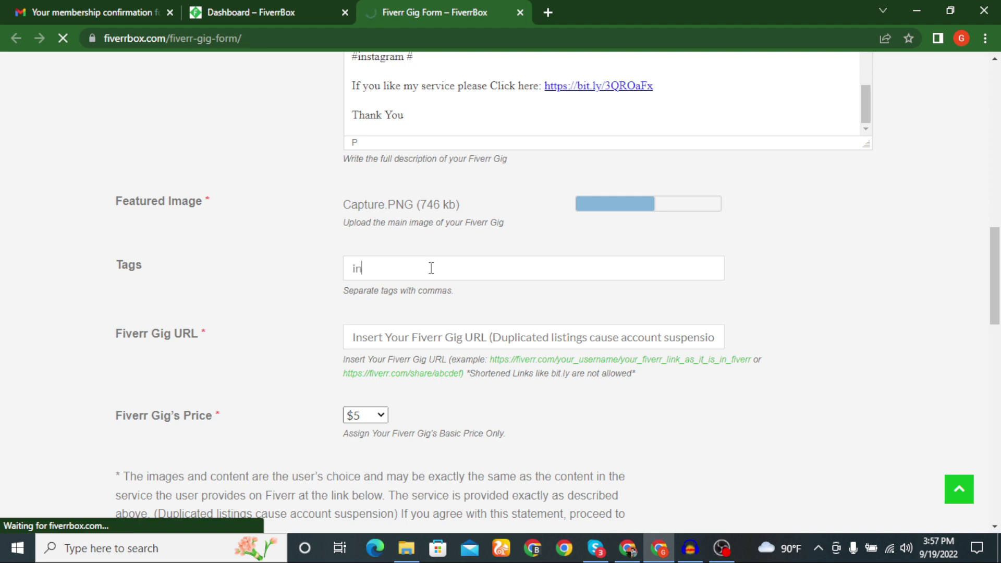
type("instagram promotion")
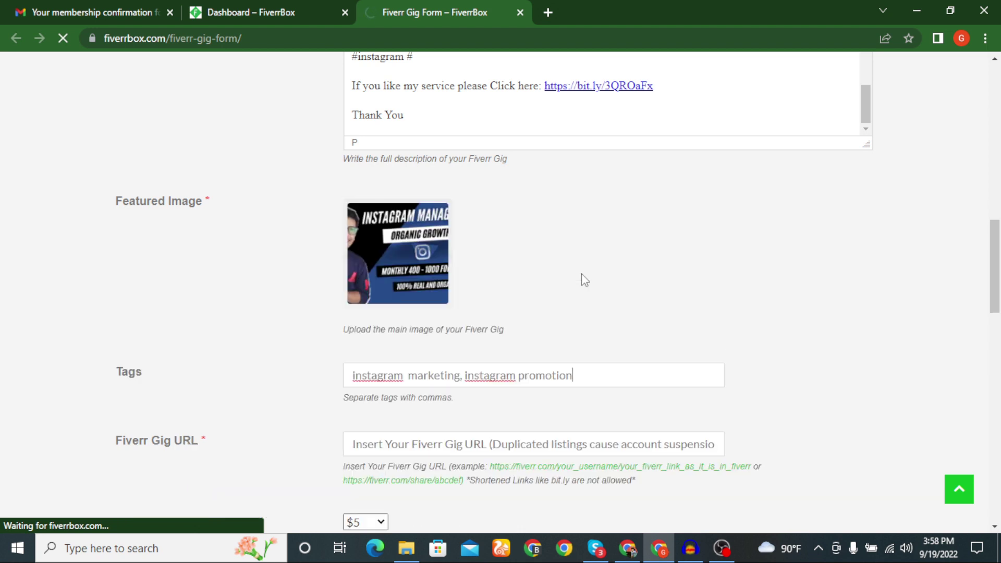
type(",")
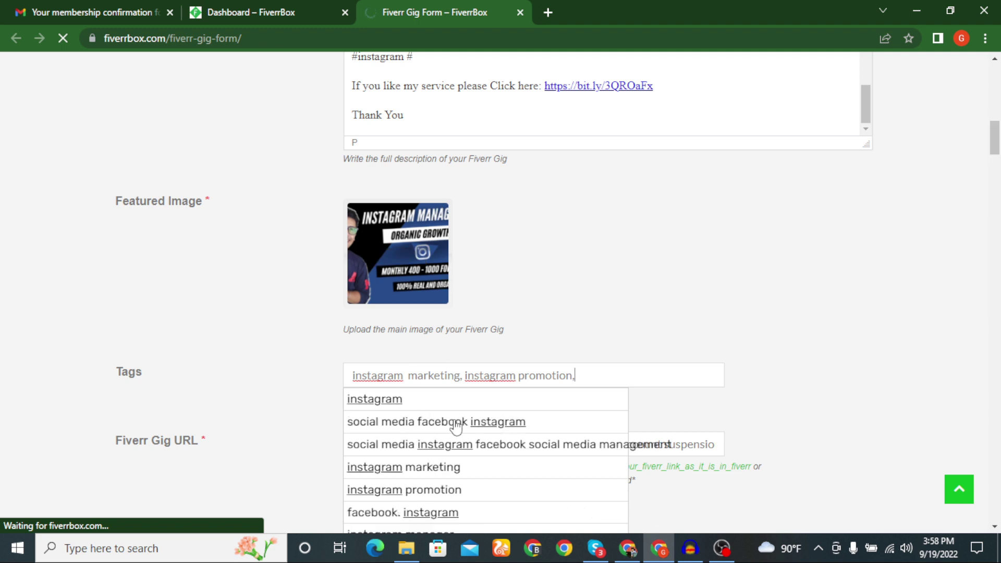
key("Escape")
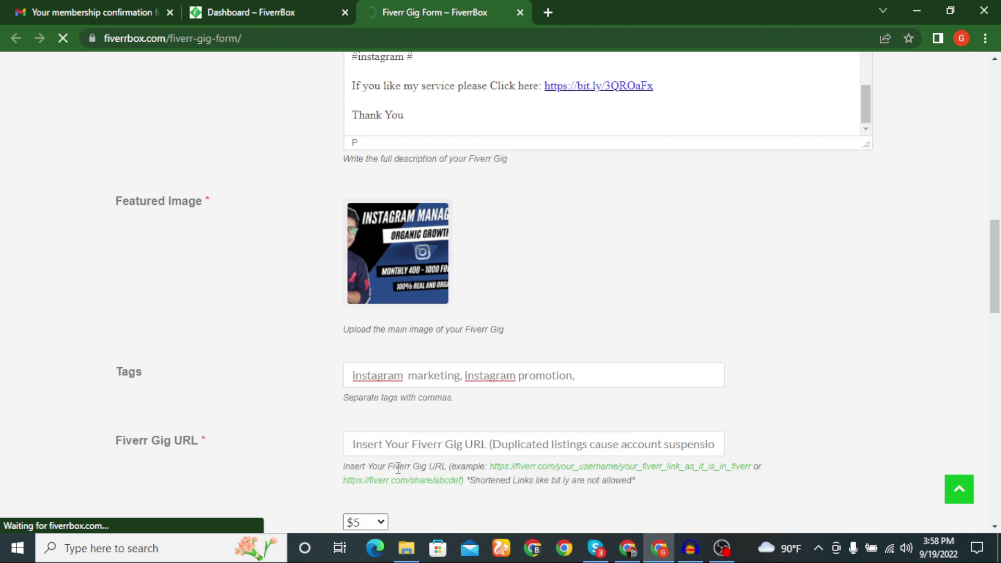
left_click(590, 379)
type("instagram")
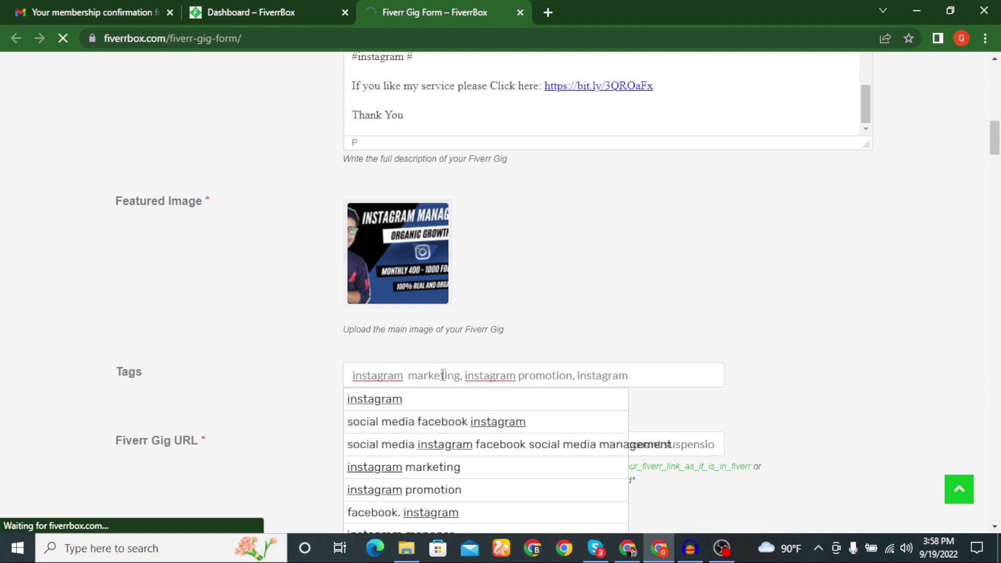
left_click(436, 493)
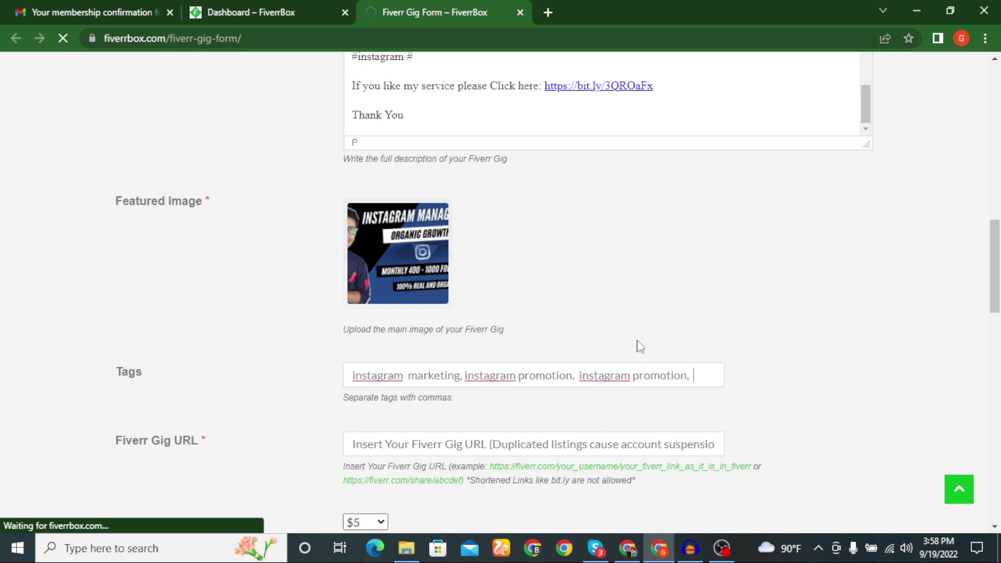
Set the gig's category to Discount 20%.
scroll(603, 353, "down", 2)
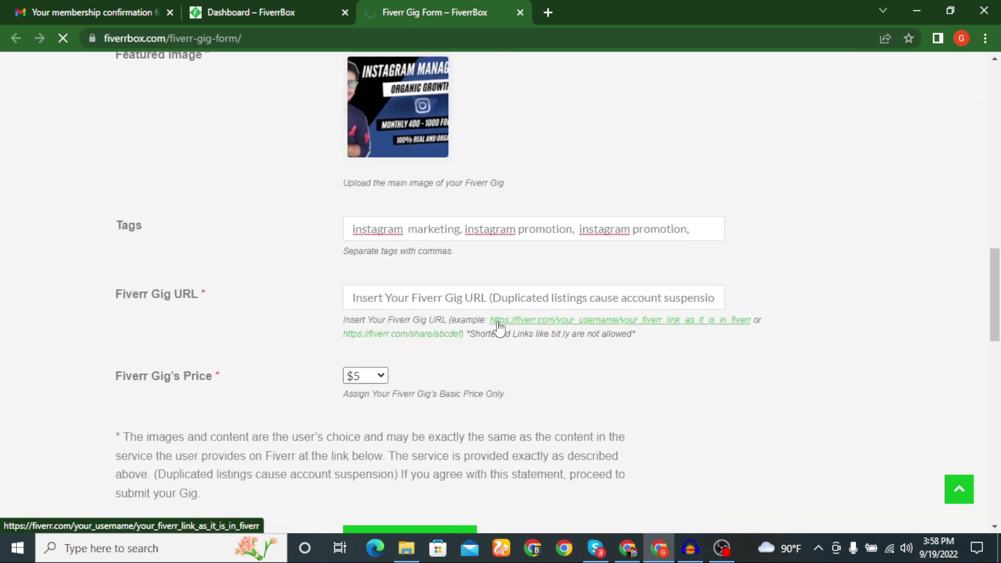
scroll(512, 335, "up", 14)
scroll(216, 401, "down", 3)
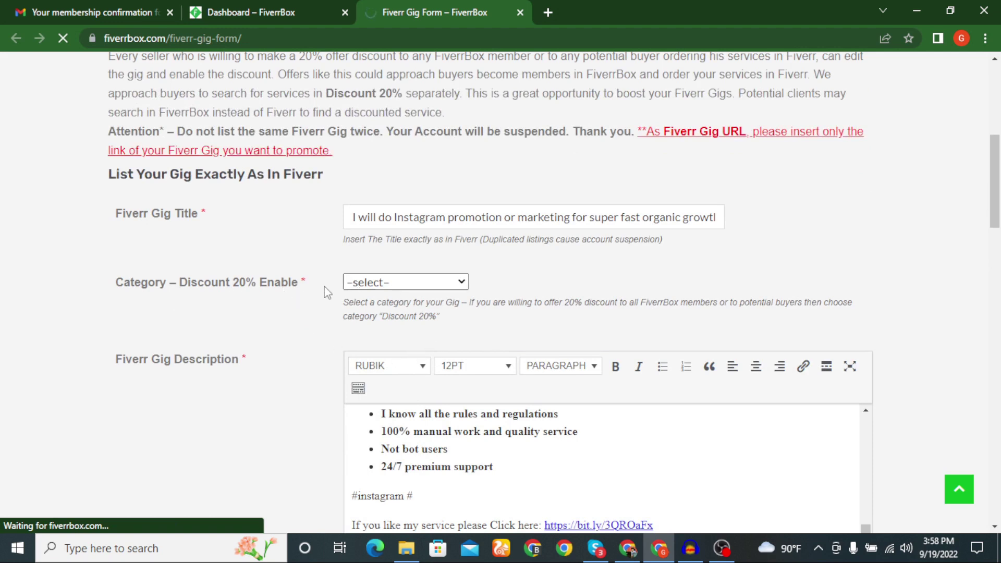
left_click(365, 284)
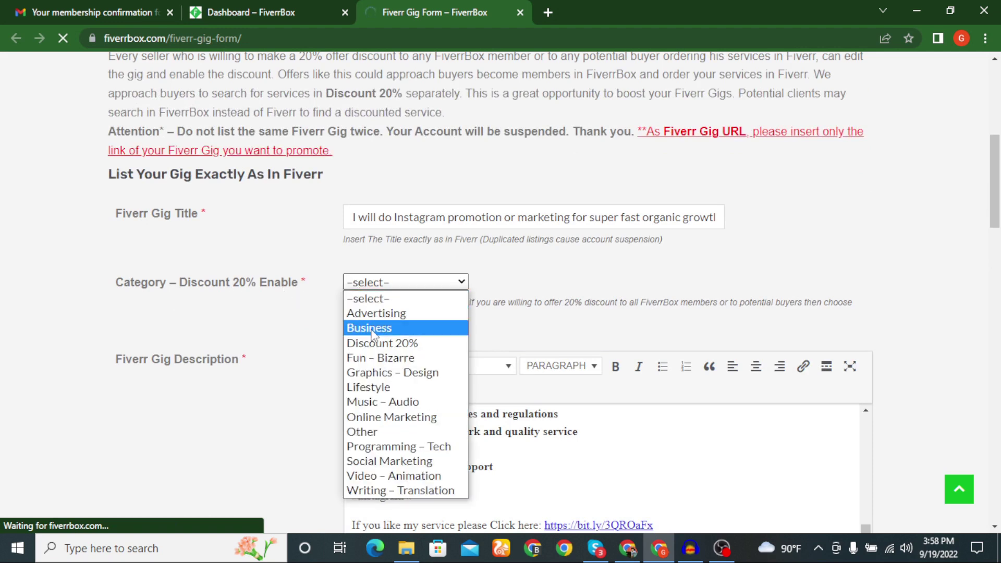
left_click(406, 346)
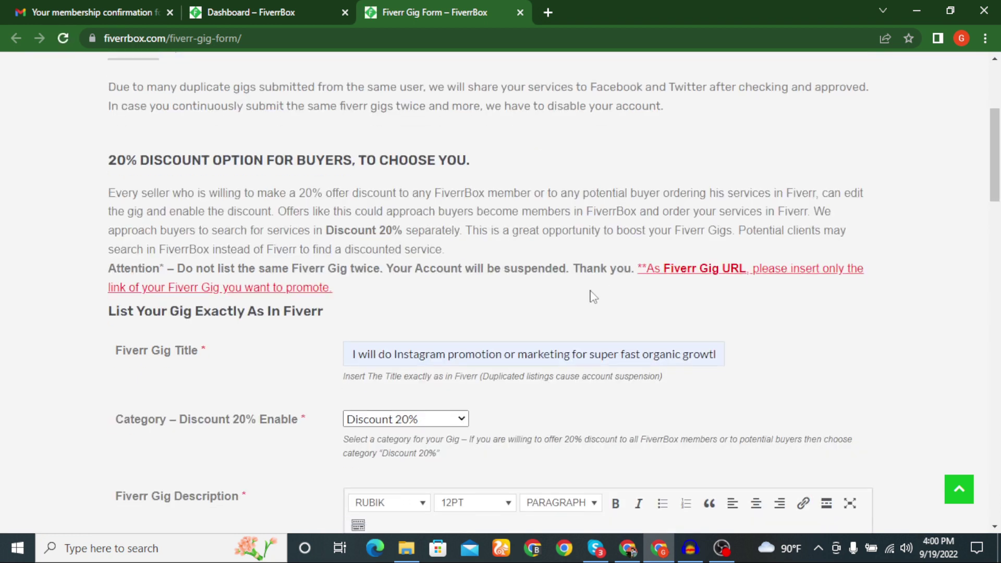
Open the $60 "I will do super fast organic instagram growth and marketing" gig from the Fiverr search results in a new tab.
scroll(491, 338, "down", 1)
scroll(491, 338, "down", 3)
scroll(492, 338, "down", 8)
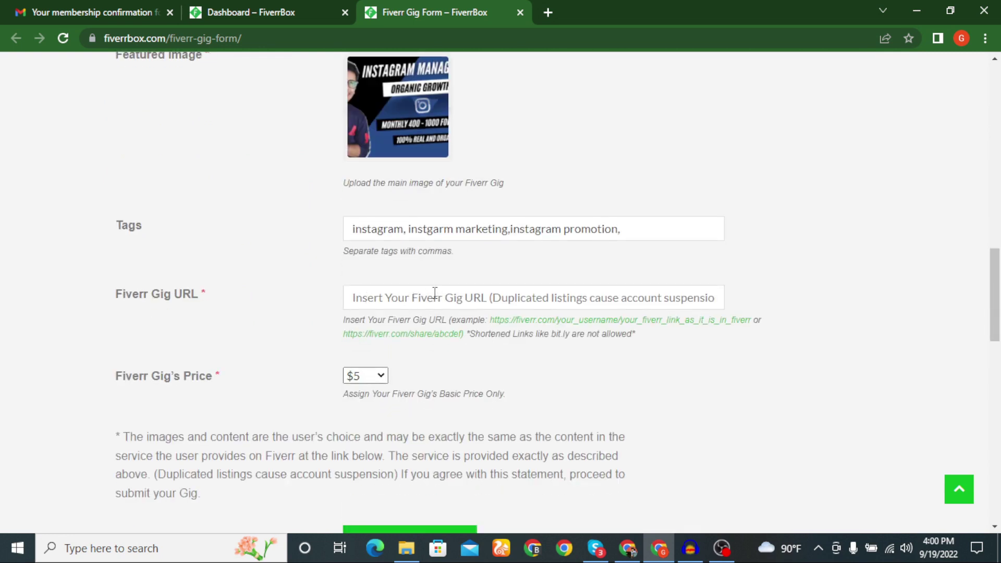
left_click(620, 549)
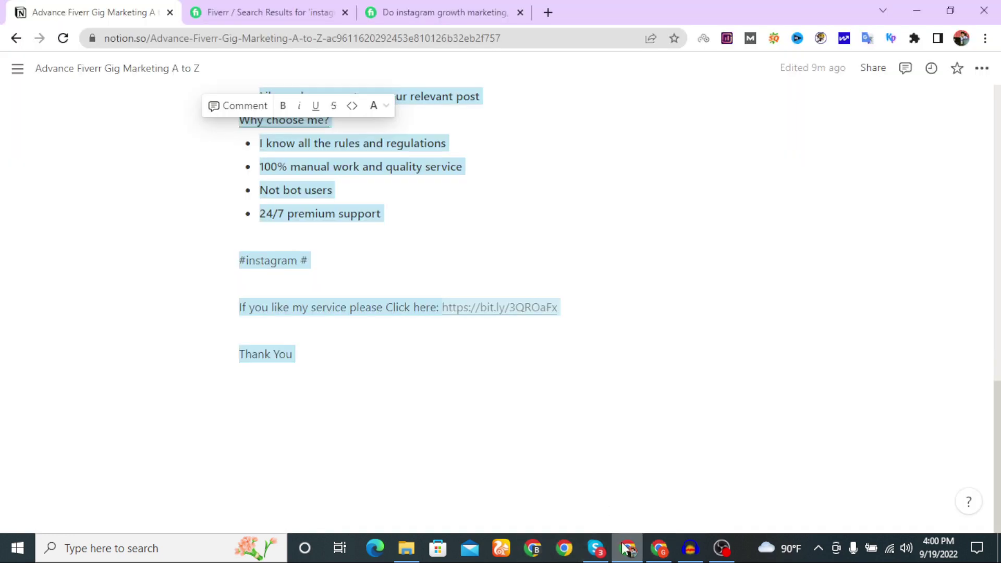
left_click(416, 13)
scroll(257, 217, "up", 10)
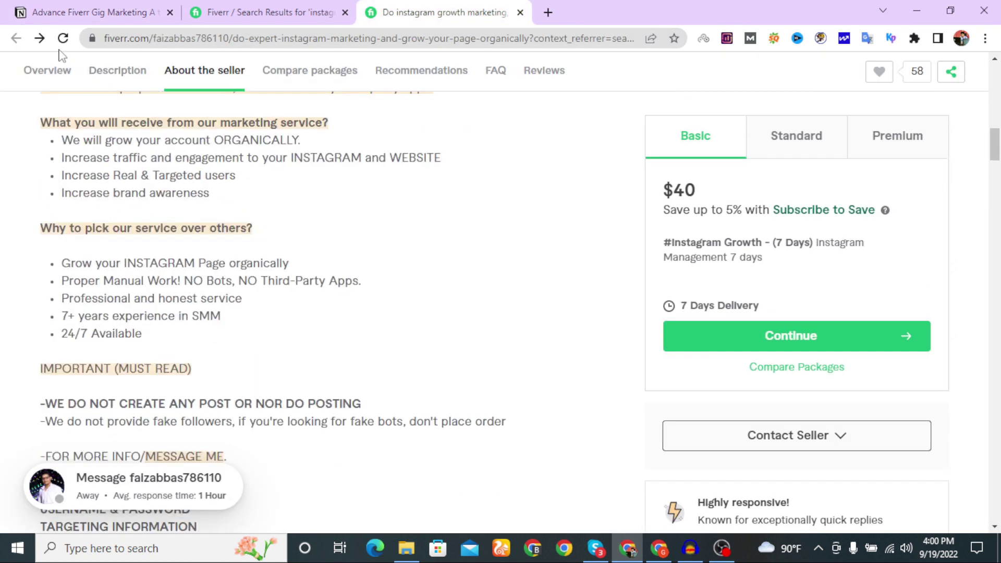
left_click(263, 9)
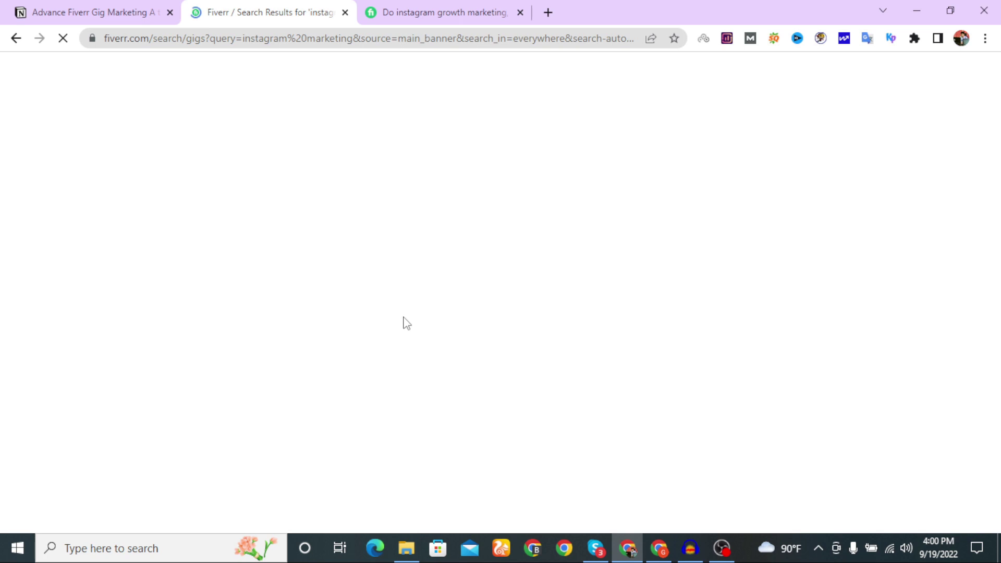
scroll(450, 302, "down", 5)
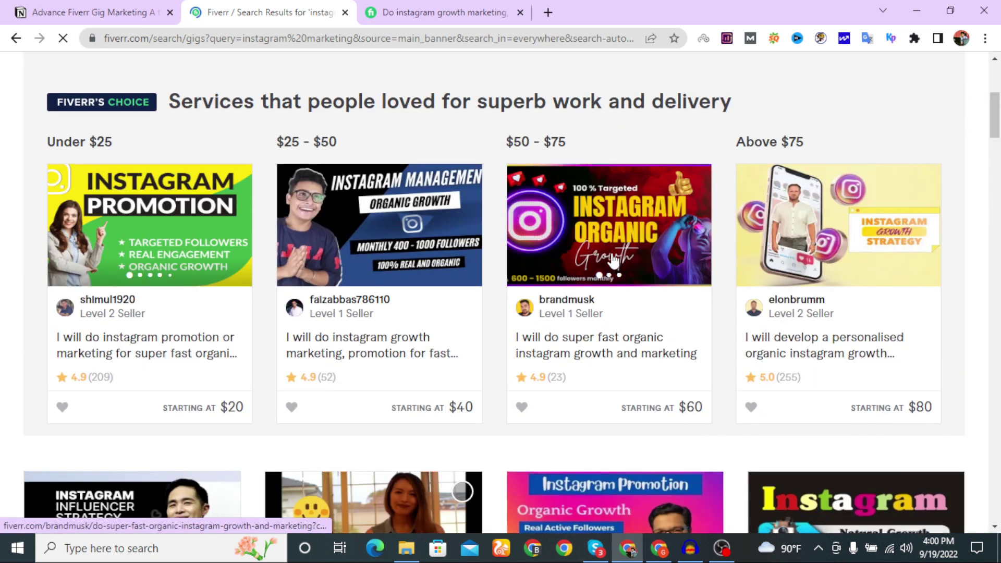
right_click(590, 346)
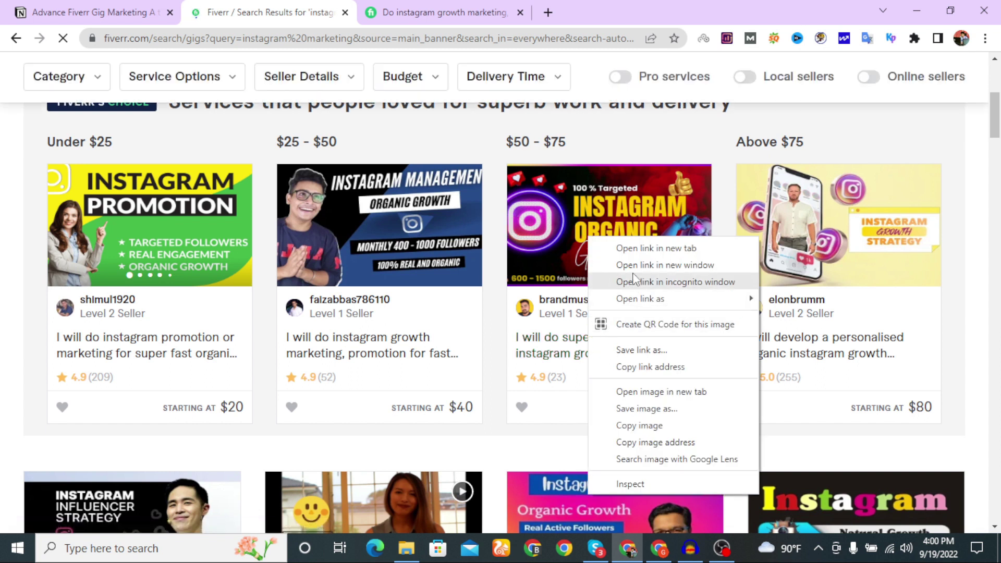
left_click(656, 249)
left_click(443, 12)
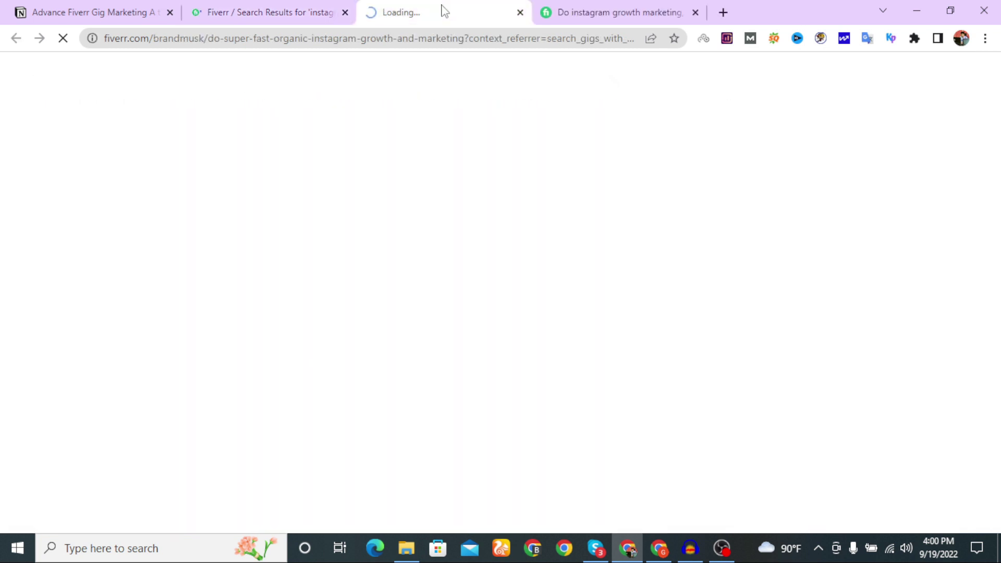
Copy the opened gig's web address into the form's Fiverr Gig URL field.
right_click(324, 29)
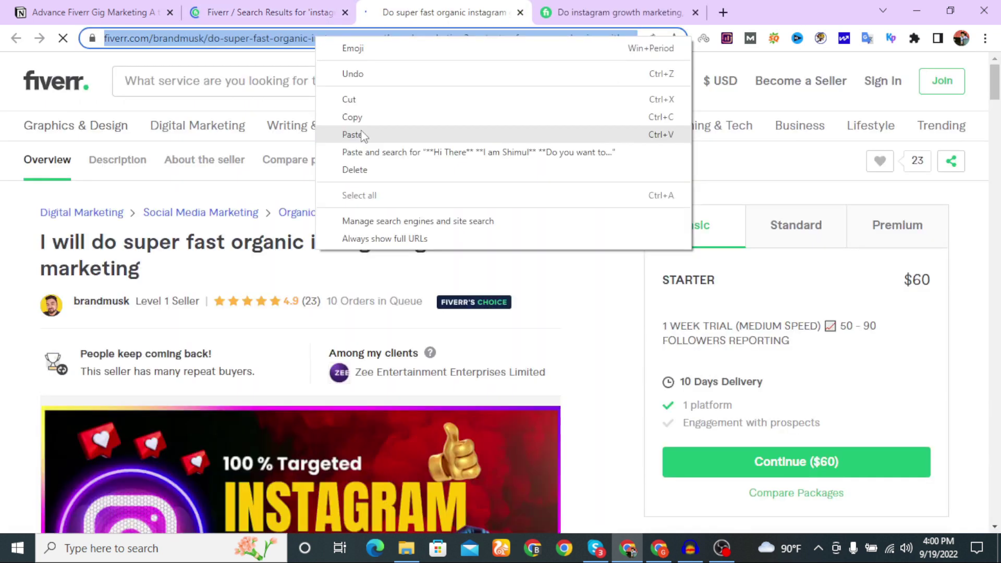
left_click(354, 122)
key("alt+Tab")
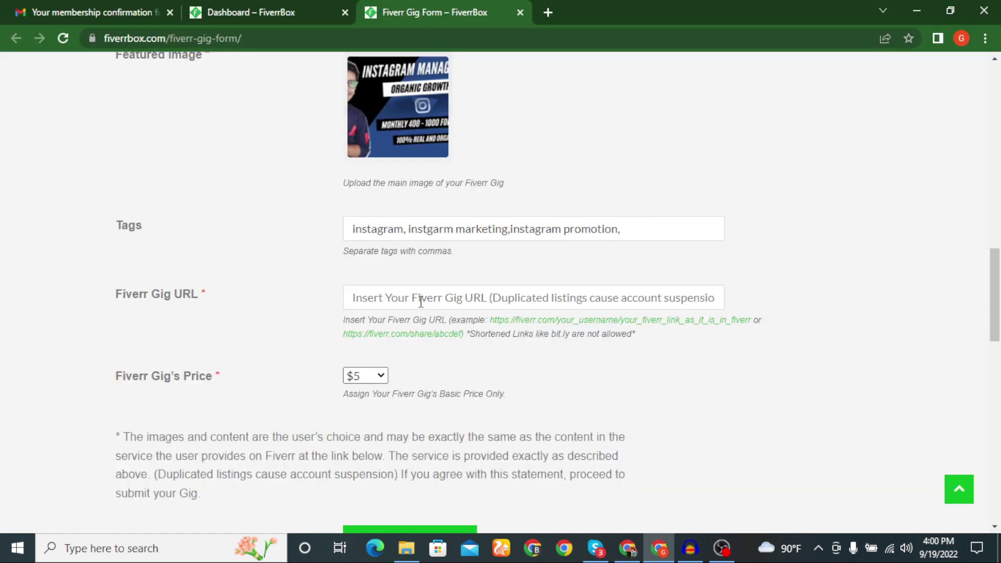
left_click(420, 300)
key("ctrl+v")
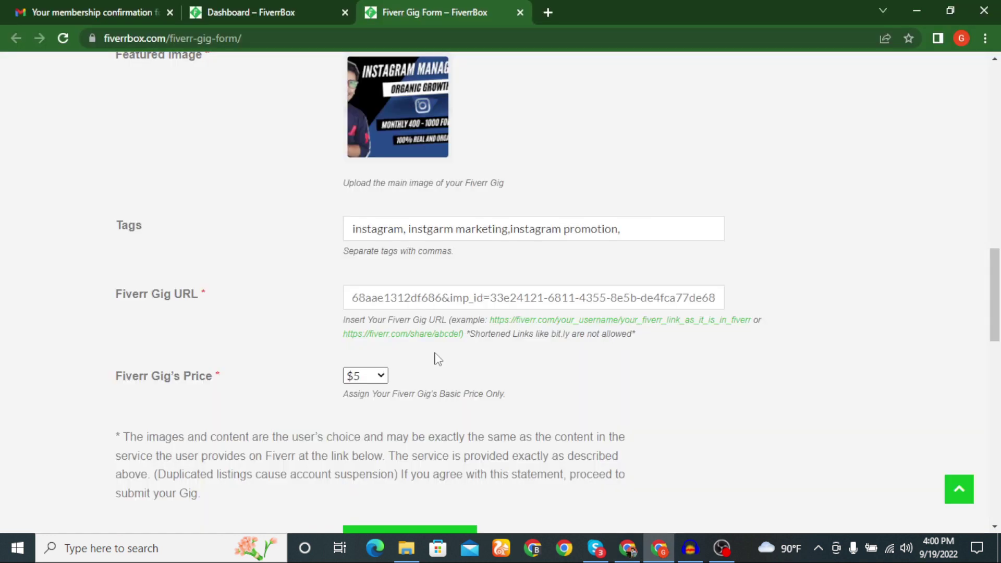
Set the Fiverr Gig's Price to $15.
left_click(375, 377)
left_click(369, 409)
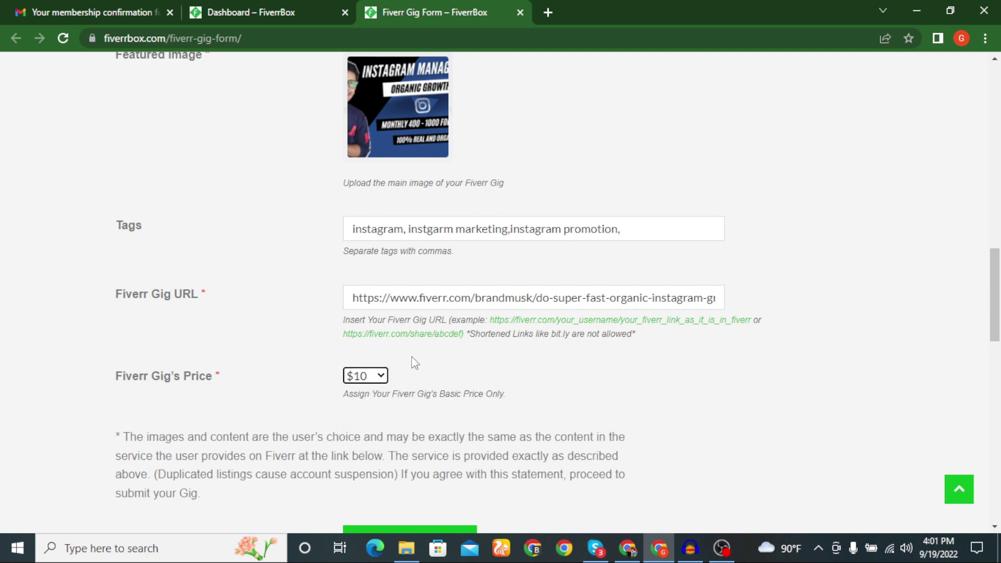
scroll(417, 360, "up", 4)
scroll(417, 354, "down", 5)
left_click(368, 307)
left_click(380, 349)
Review the completed form's title, category, description, featured image, tags, gig URL and price.
scroll(522, 347, "up", 15)
scroll(525, 352, "down", 5)
scroll(525, 354, "down", 1)
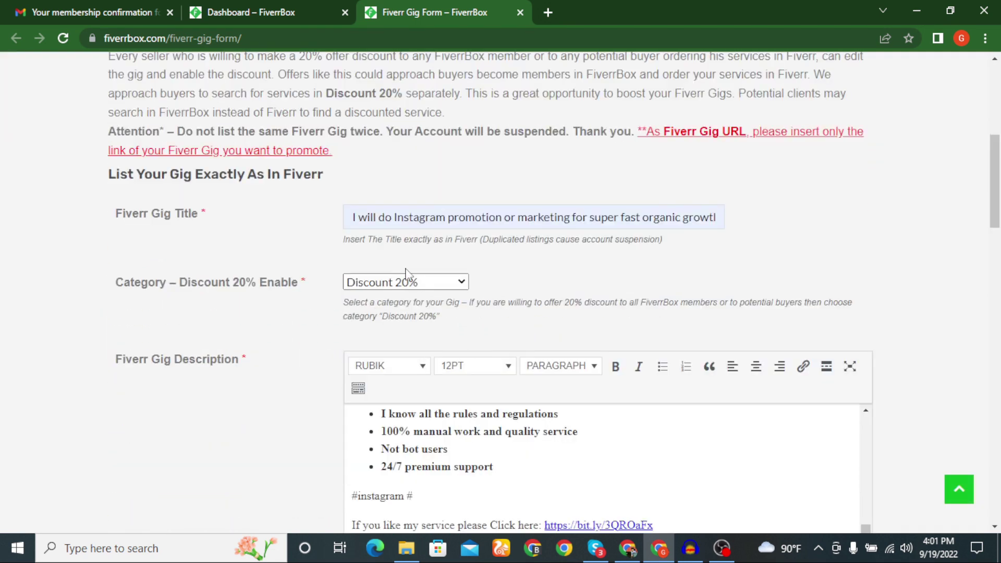
scroll(312, 284, "down", 1)
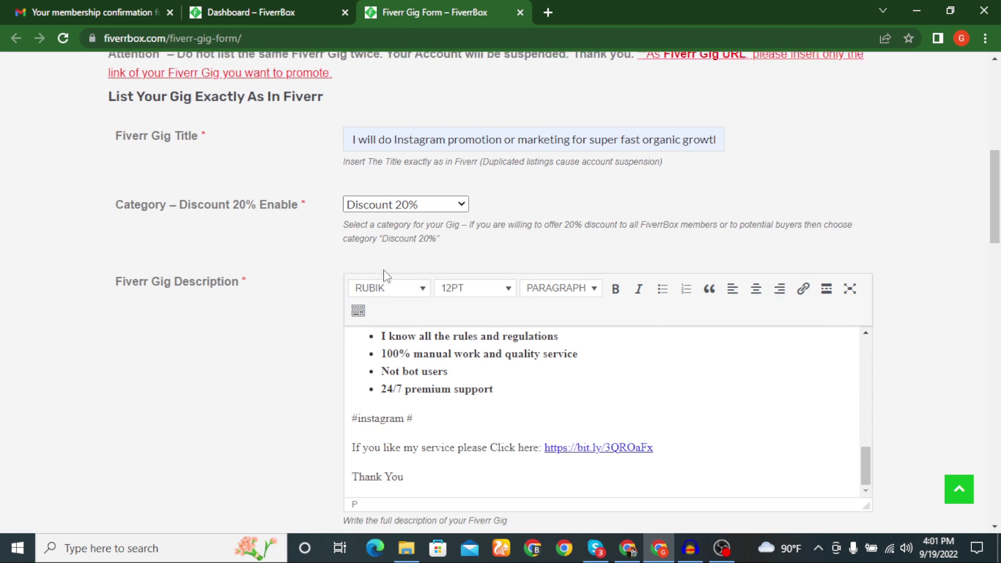
scroll(443, 297, "down", 1)
scroll(441, 313, "up", 5)
scroll(451, 336, "down", 8)
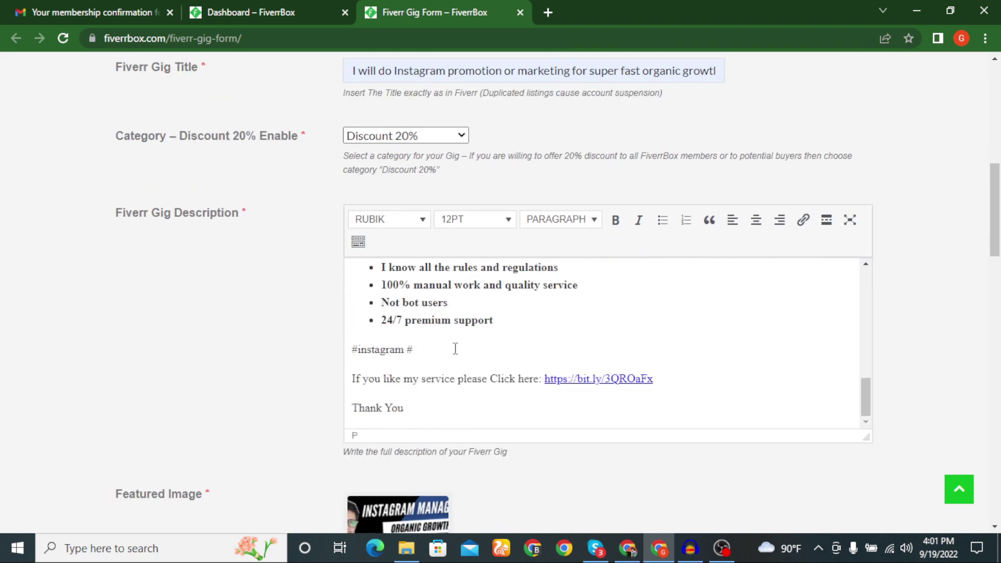
scroll(453, 339, "down", 3)
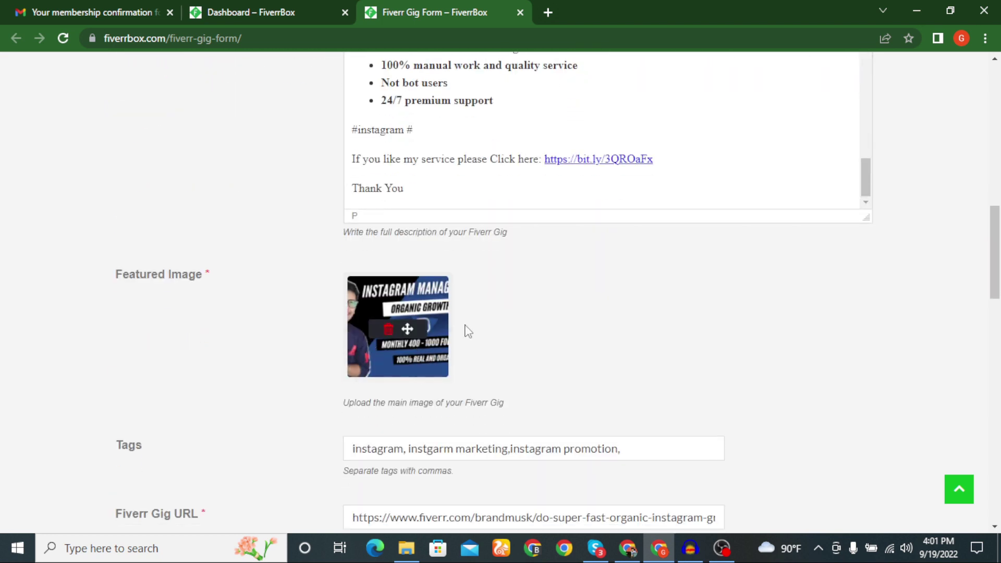
scroll(436, 319, "down", 1)
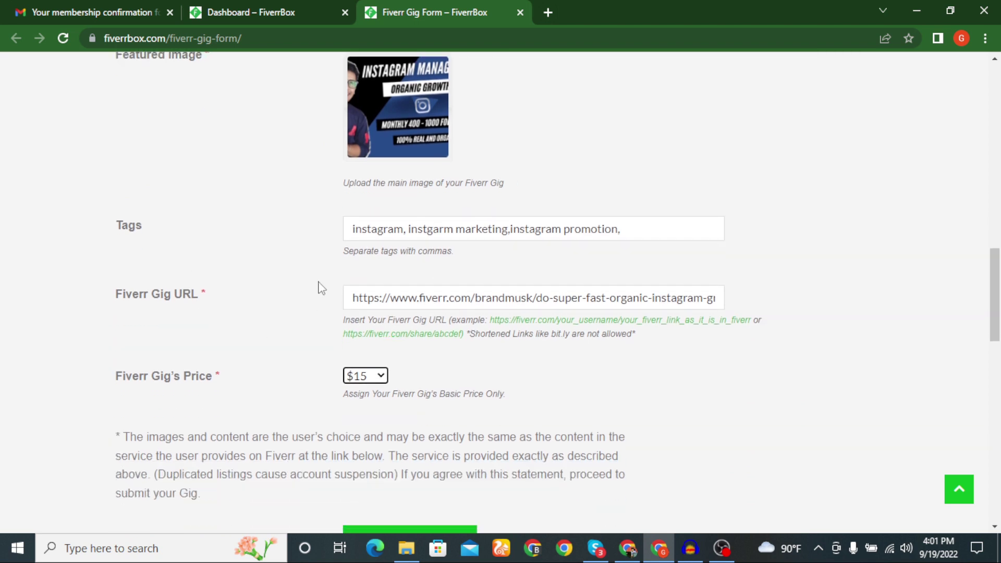
Submit the gig and read the notice on the form page.
scroll(543, 299, "down", 1)
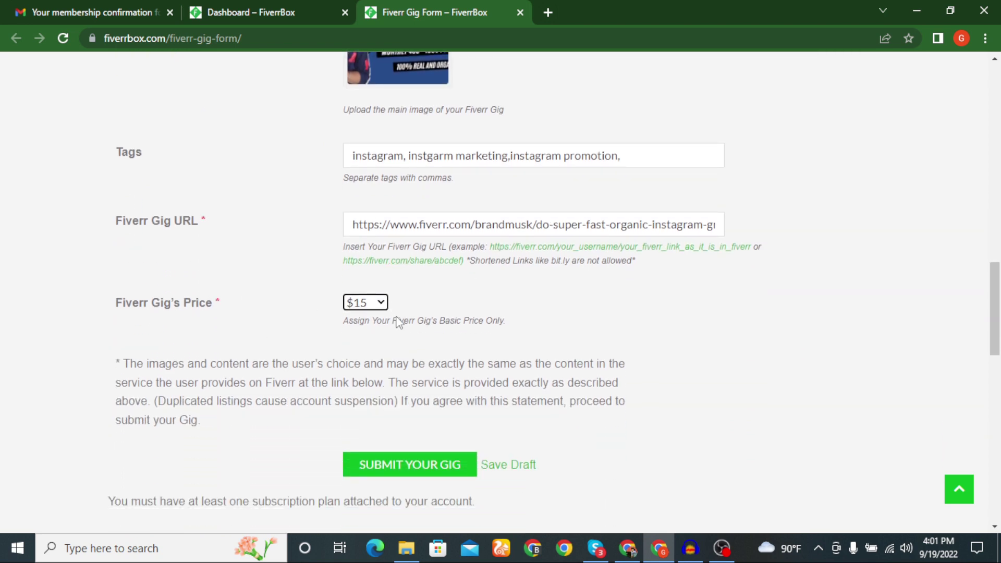
scroll(396, 321, "down", 1)
left_click(408, 393)
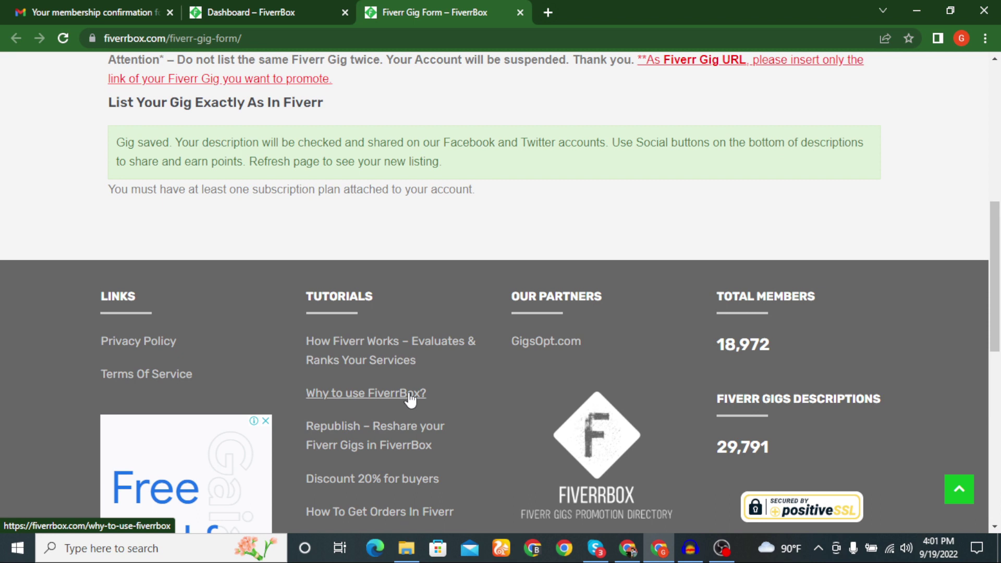
scroll(411, 399, "up", 10)
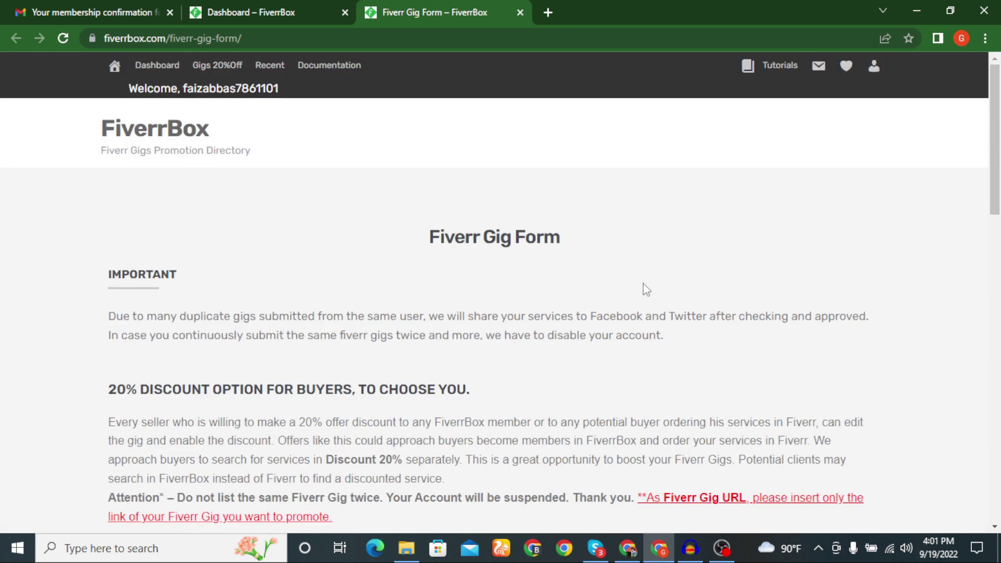
scroll(604, 300, "down", 3)
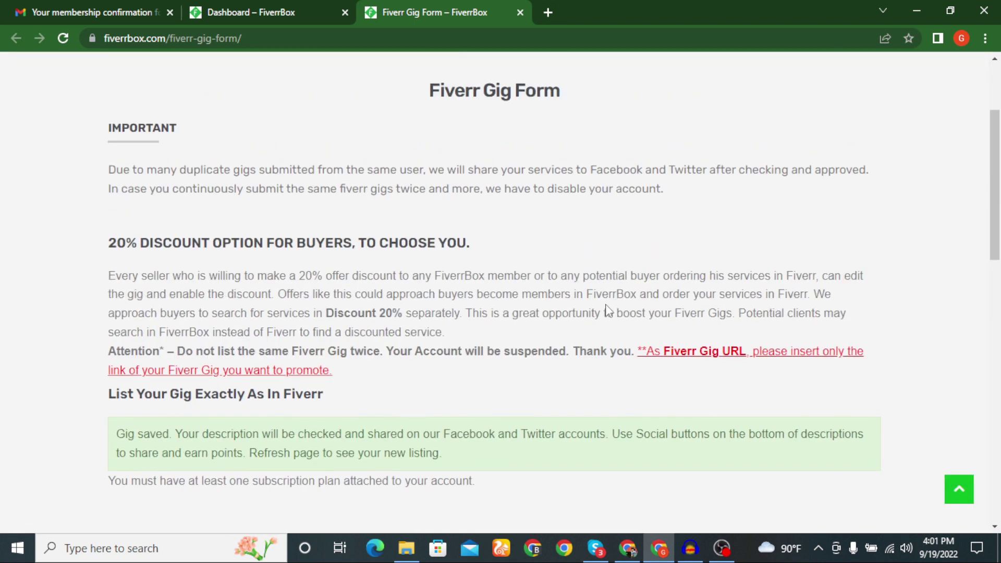
scroll(609, 312, "up", 1)
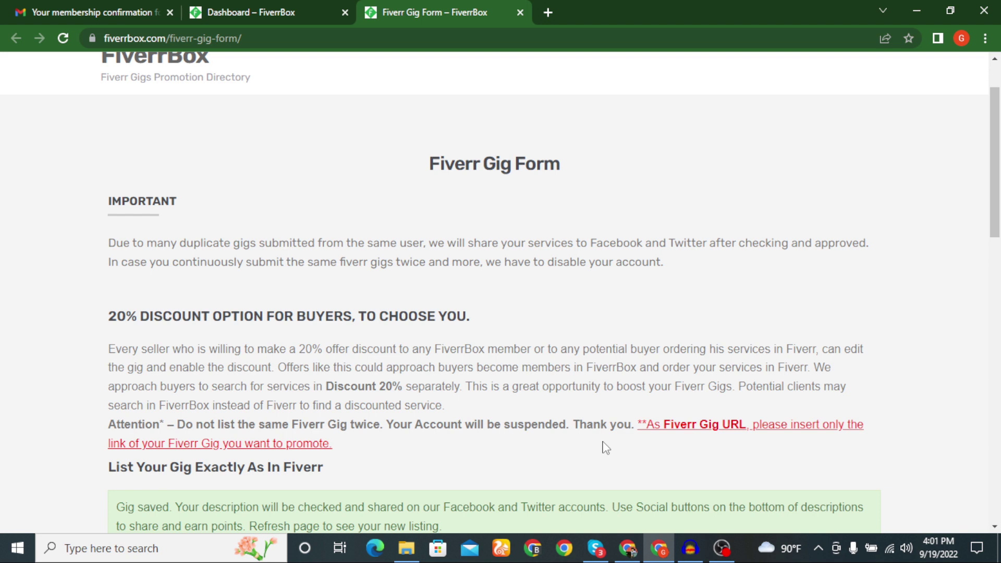
Open FiverrBox's recent gigs list and look for the newly submitted Instagram promotion gig.
scroll(605, 449, "up", 2)
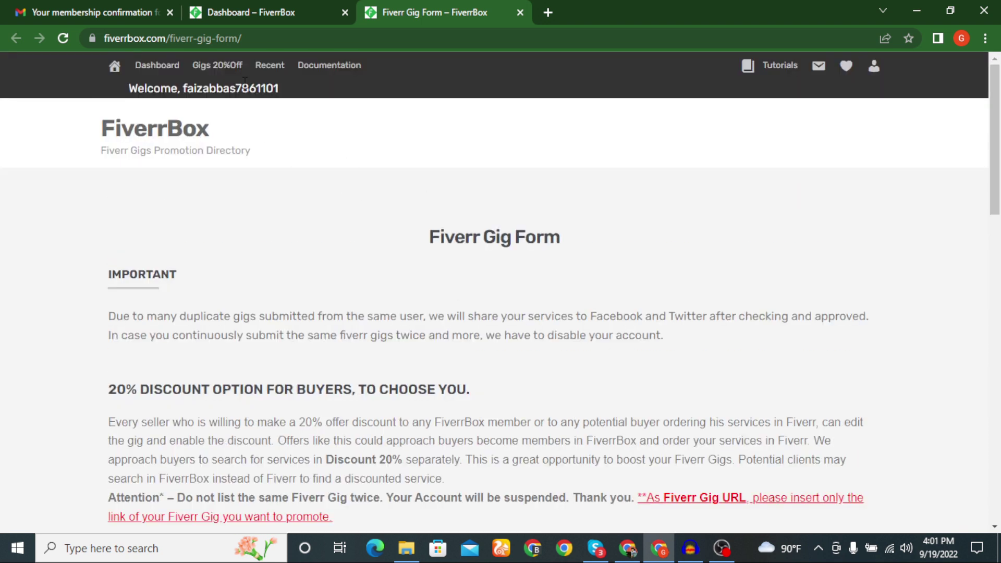
left_click(265, 67)
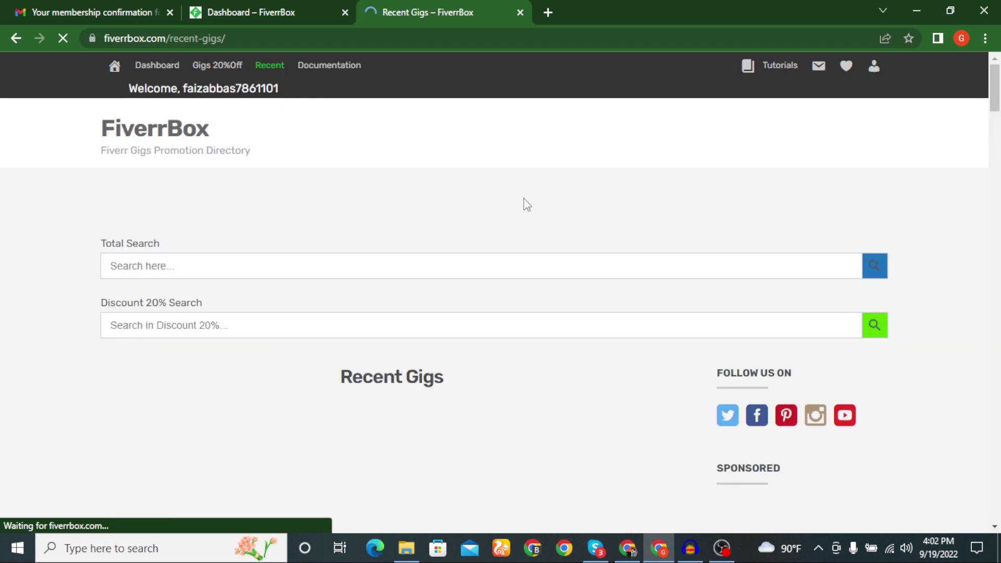
scroll(521, 215, "down", 4)
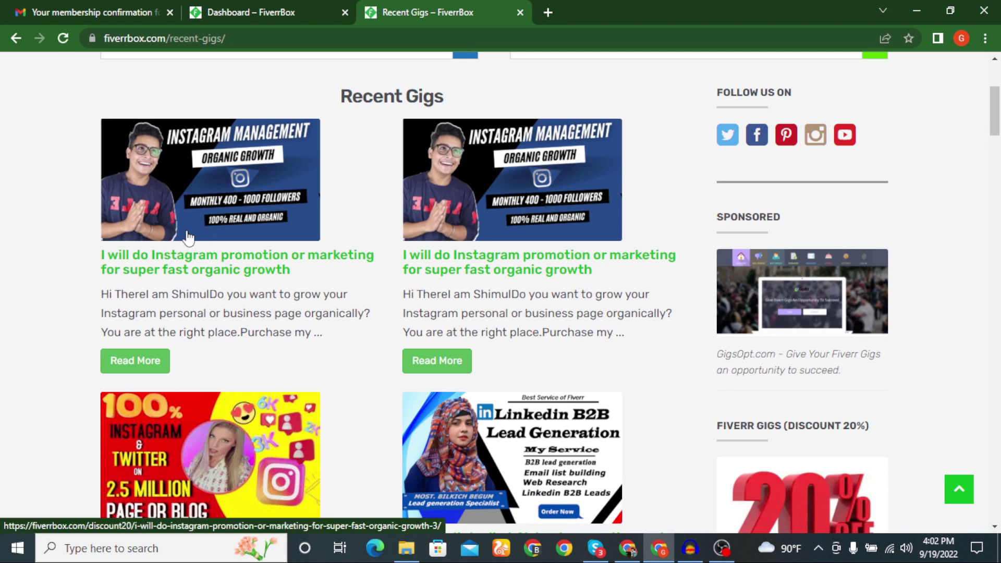
scroll(227, 258, "up", 1)
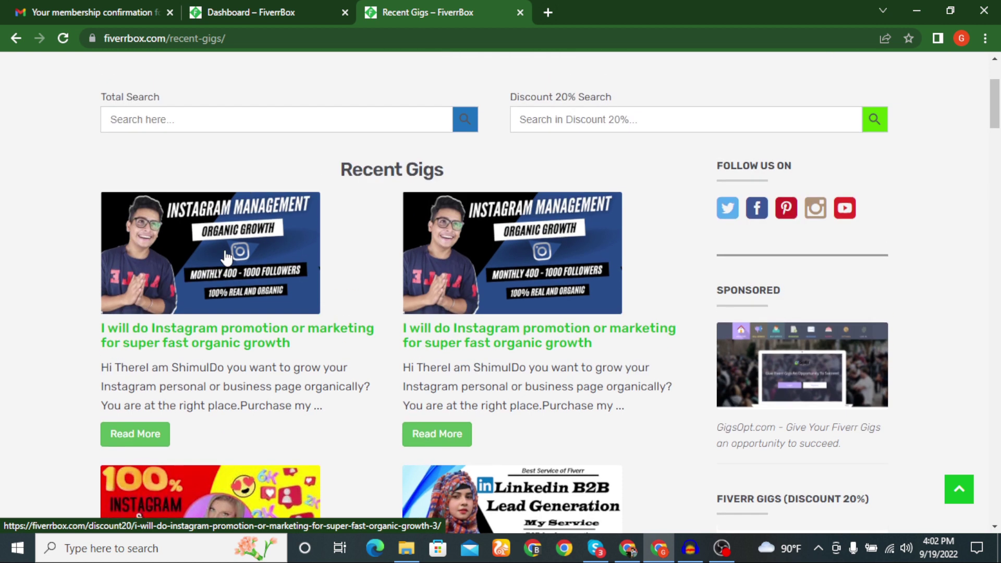
scroll(241, 261, "up", 1)
scroll(224, 276, "down", 1)
scroll(242, 308, "down", 1)
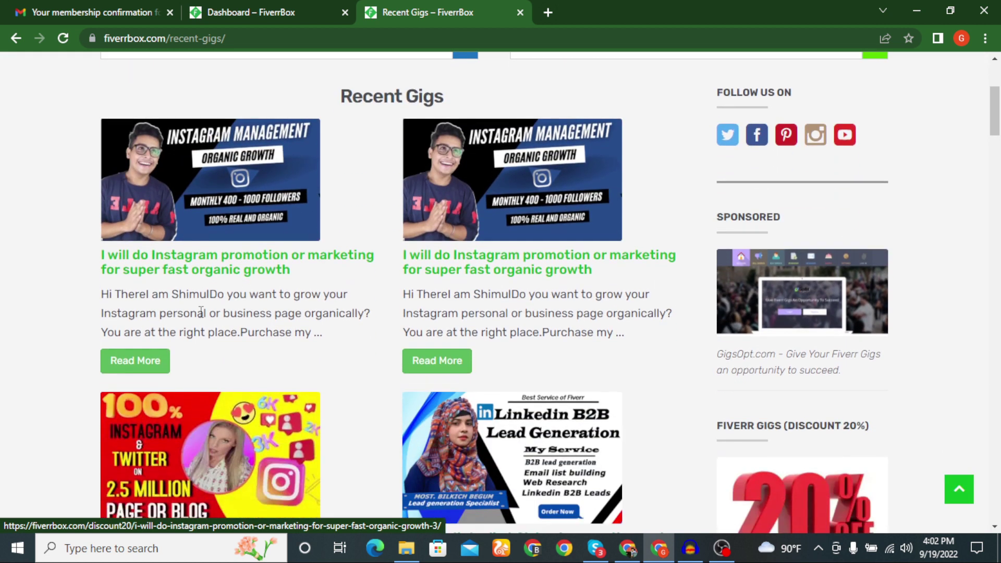
Open the first Instagram promotion gig in the list and review its image, description, gig URL and price.
left_click(230, 272)
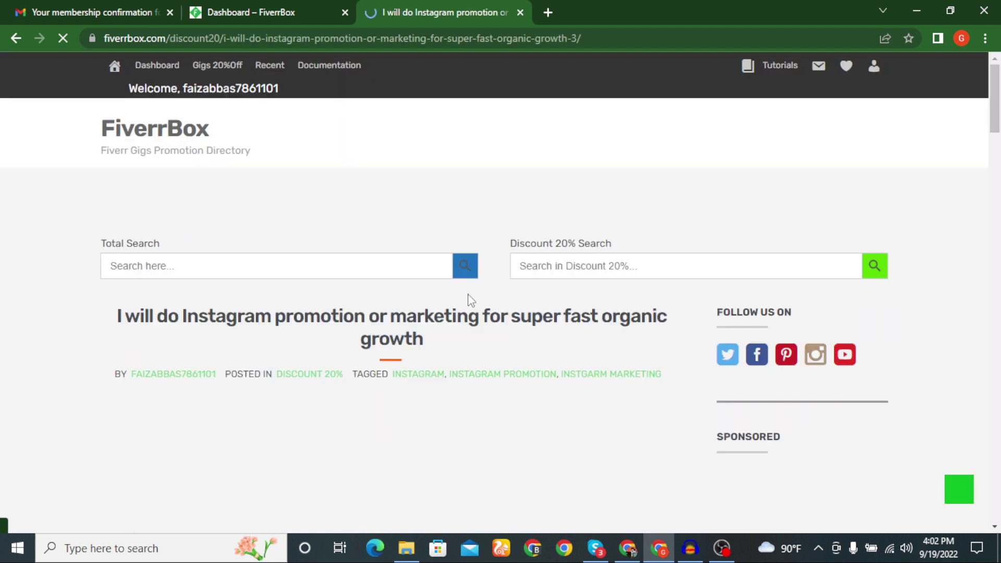
scroll(472, 300, "down", 1)
scroll(472, 301, "down", 1)
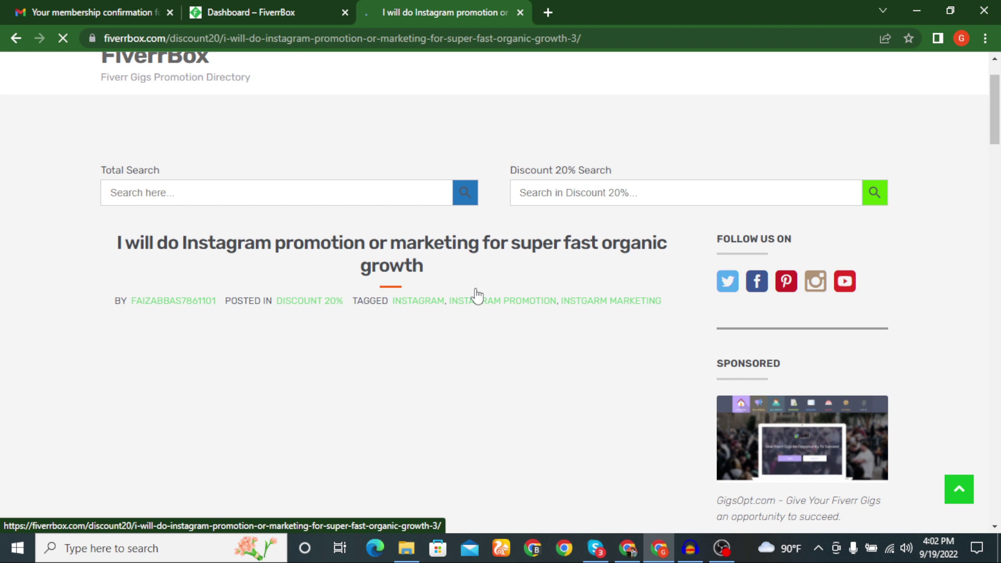
scroll(426, 289, "down", 1)
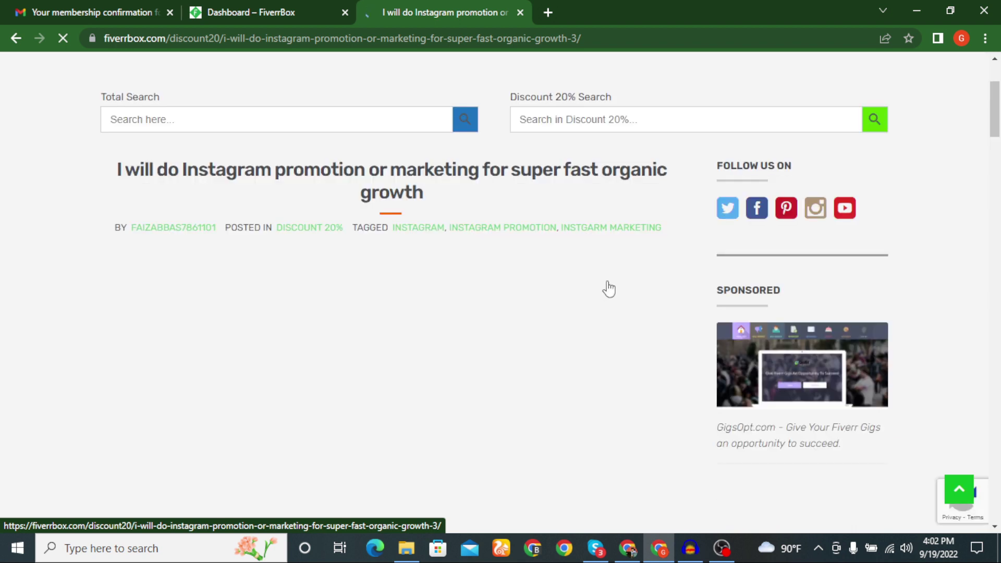
scroll(605, 289, "down", 4)
scroll(604, 288, "up", 5)
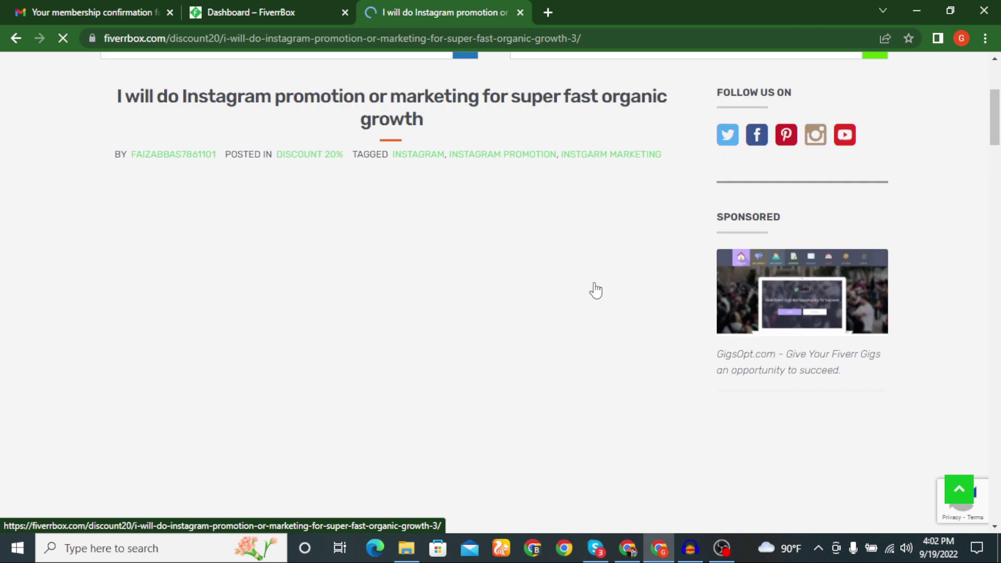
scroll(584, 204, "up", 1)
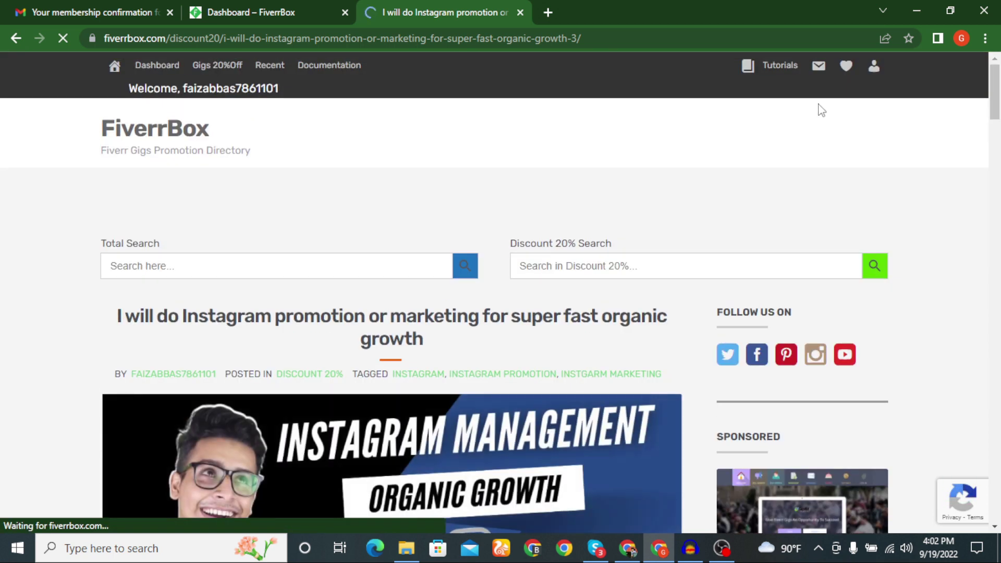
scroll(642, 222, "down", 5)
scroll(643, 222, "down", 9)
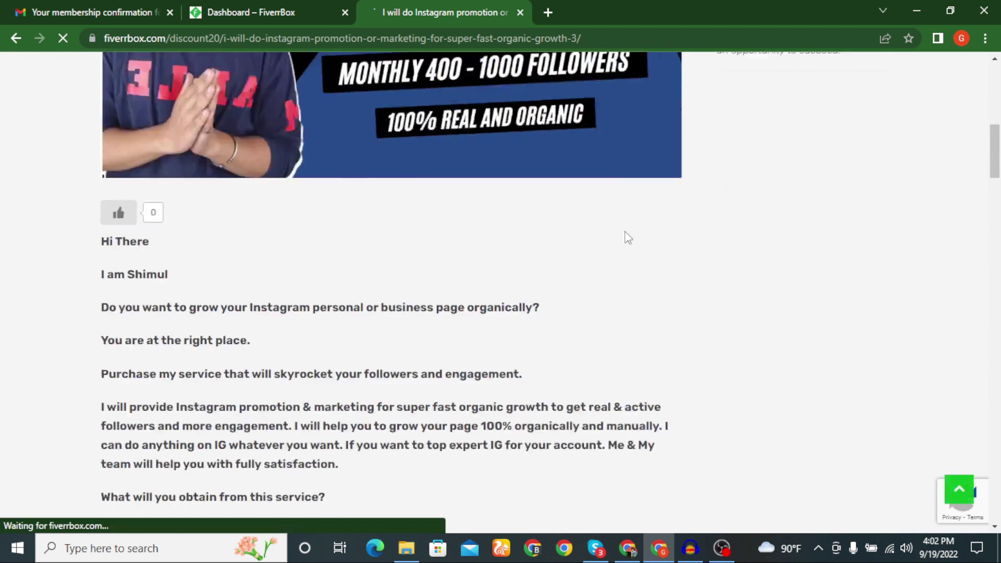
left_click(380, 338)
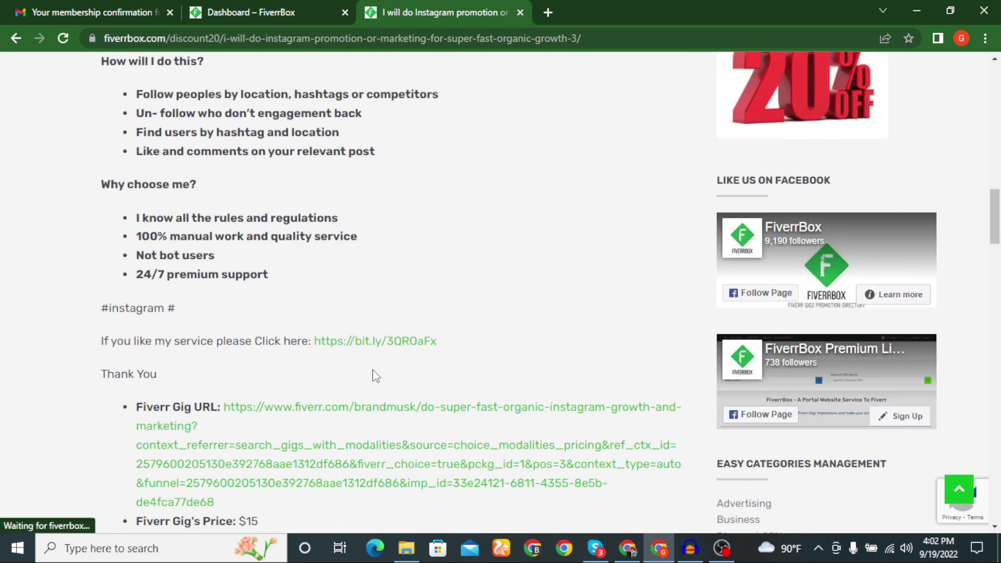
scroll(476, 320, "down", 2)
scroll(487, 317, "up", 15)
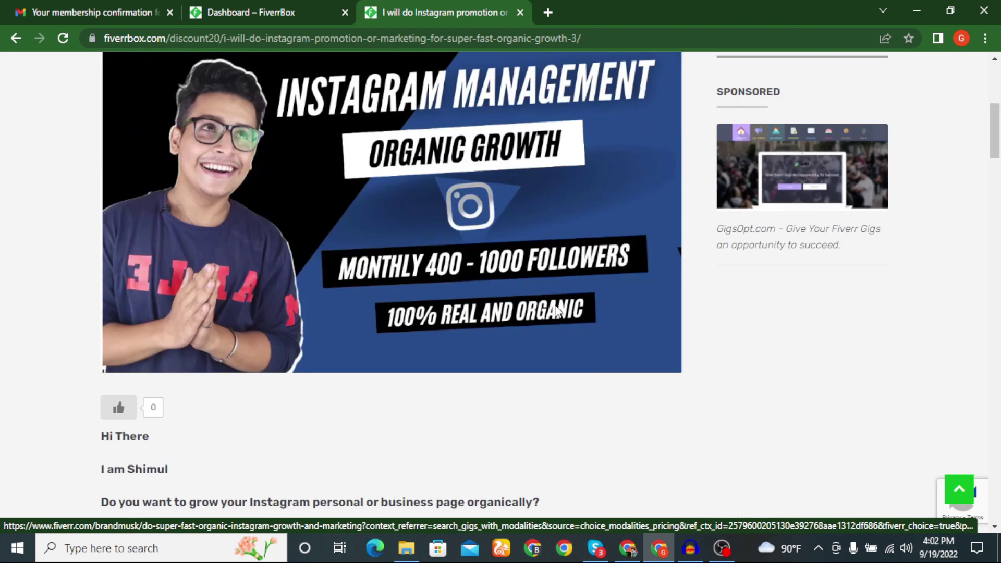
scroll(613, 320, "up", 4)
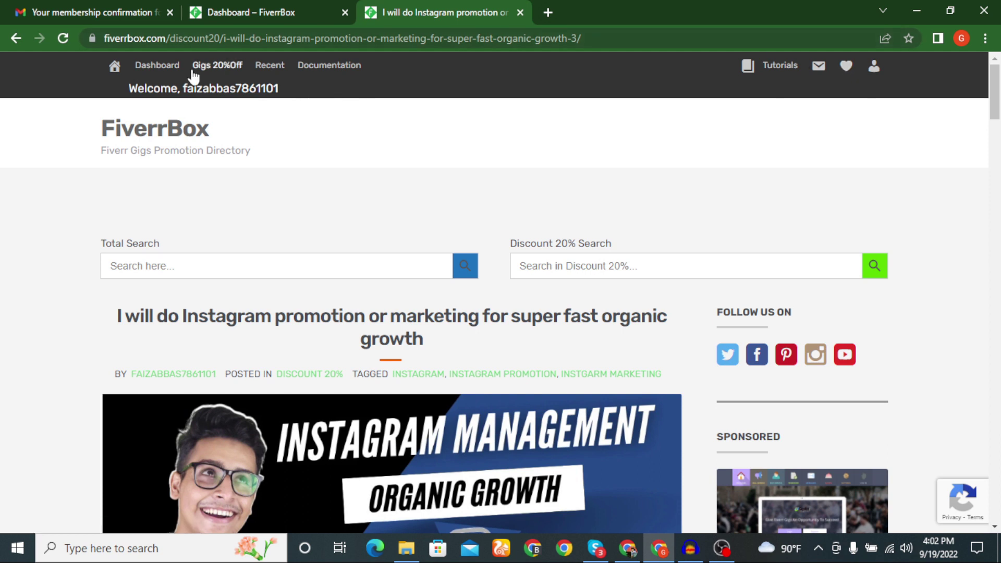
Open FiverrBox's documentation and skim the introduction on what the service is.
left_click(305, 68)
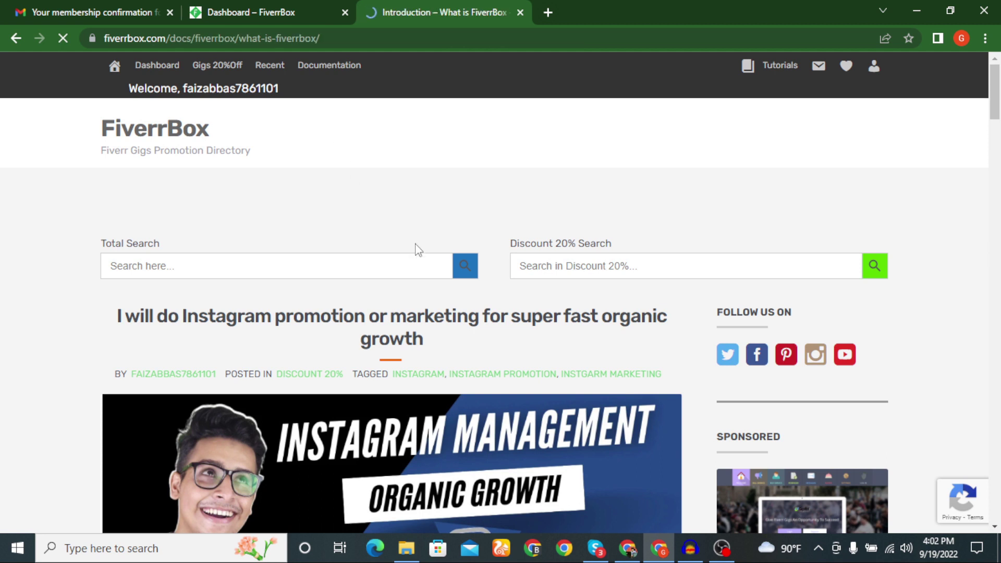
scroll(416, 245, "down", 5)
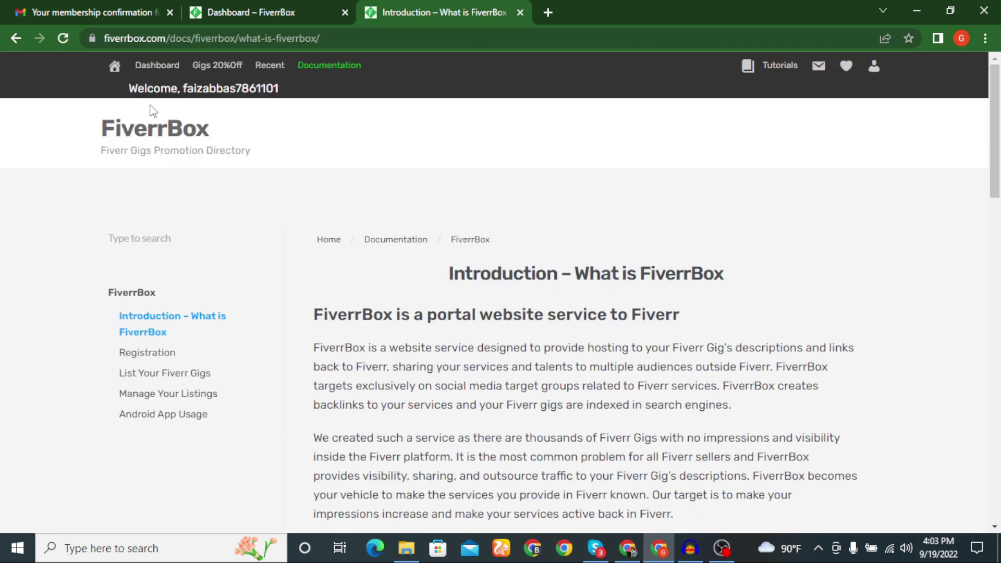
Return to the dashboard and review its points balance, Premium Sellers feature, gig republishing rules and points system table.
left_click(159, 67)
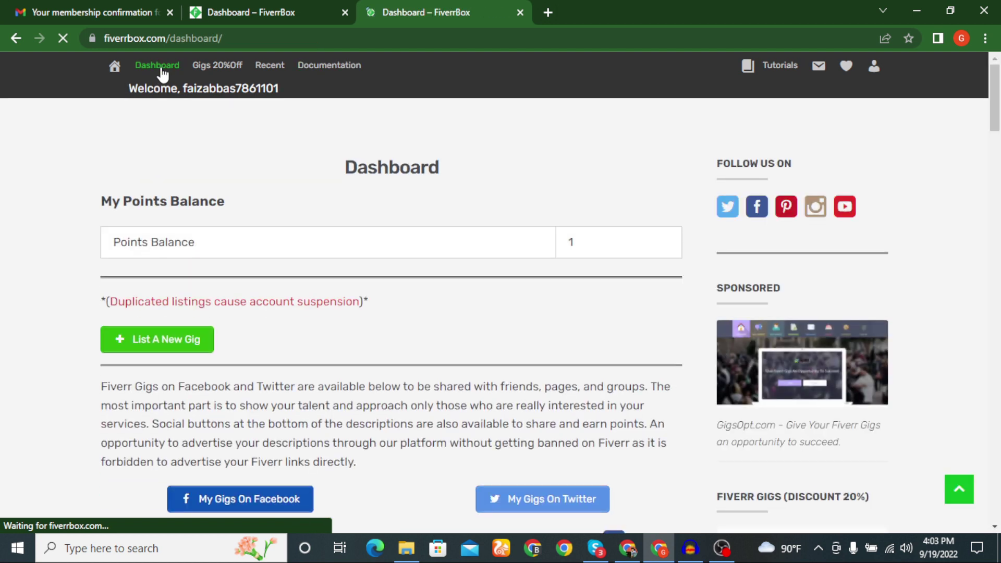
scroll(161, 68, "down", 4)
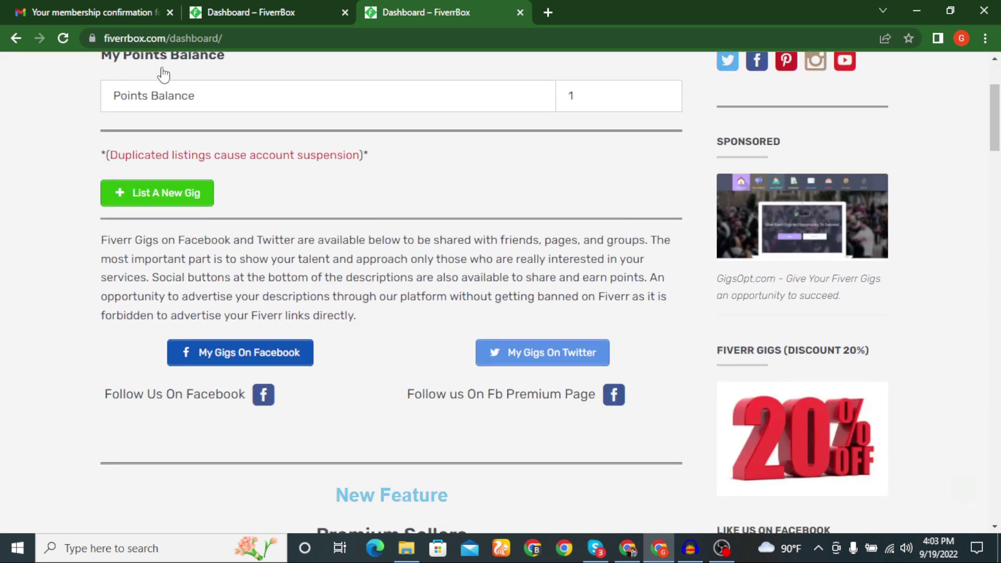
scroll(317, 200, "down", 3)
scroll(317, 200, "down", 5)
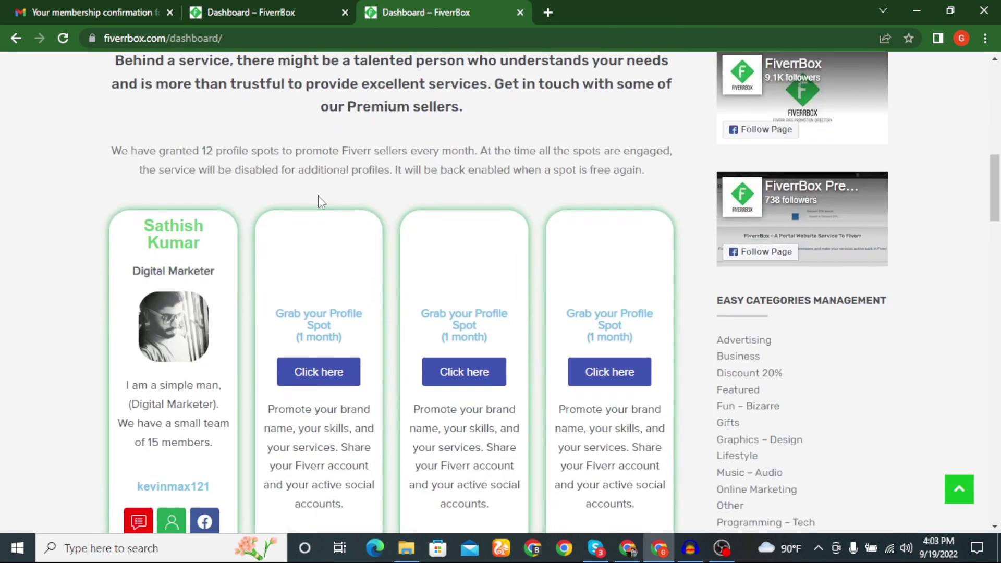
scroll(322, 202, "down", 10)
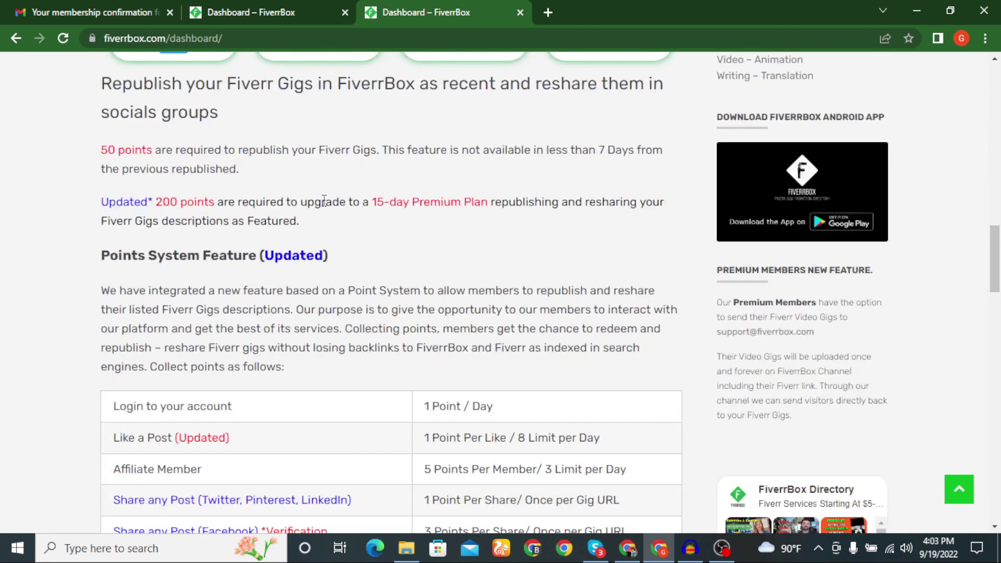
scroll(323, 200, "down", 3)
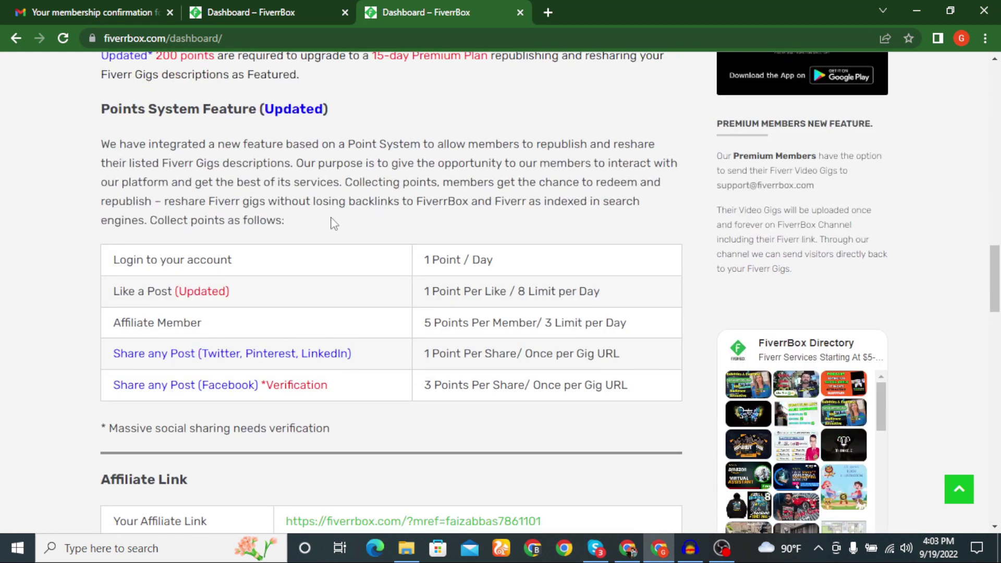
scroll(355, 229, "up", 14)
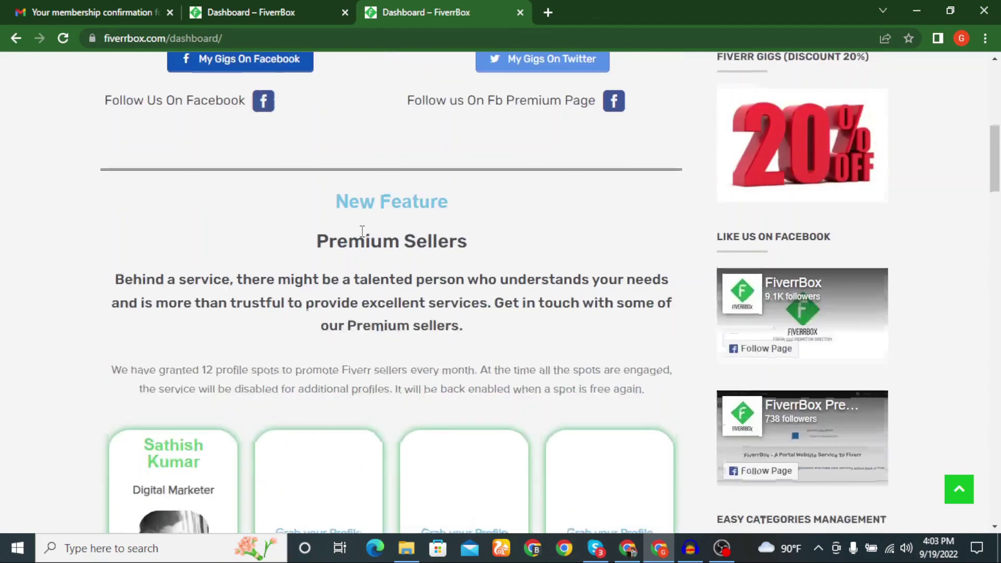
scroll(365, 240, "up", 1)
scroll(365, 239, "down", 3)
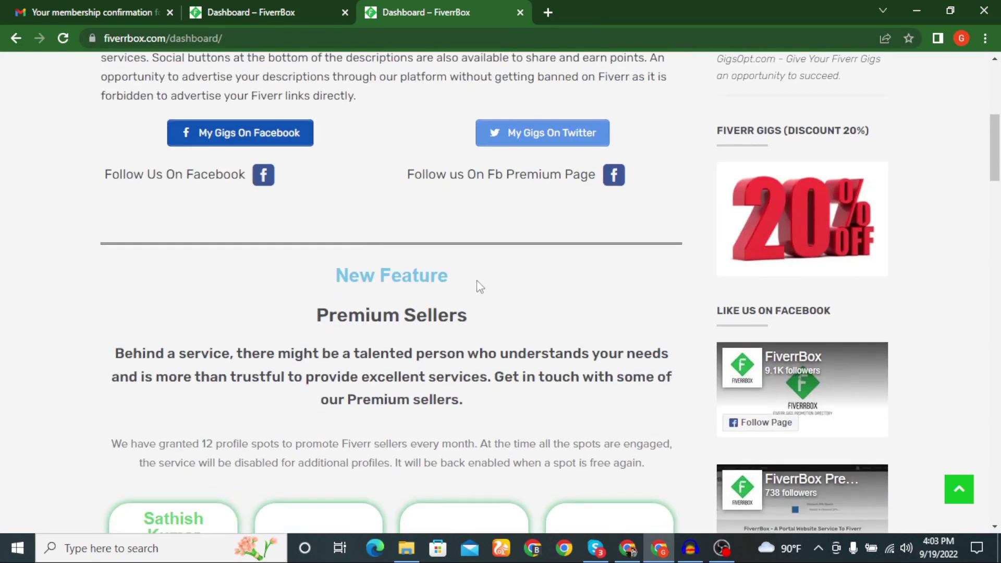
scroll(477, 285, "up", 4)
scroll(477, 286, "up", 3)
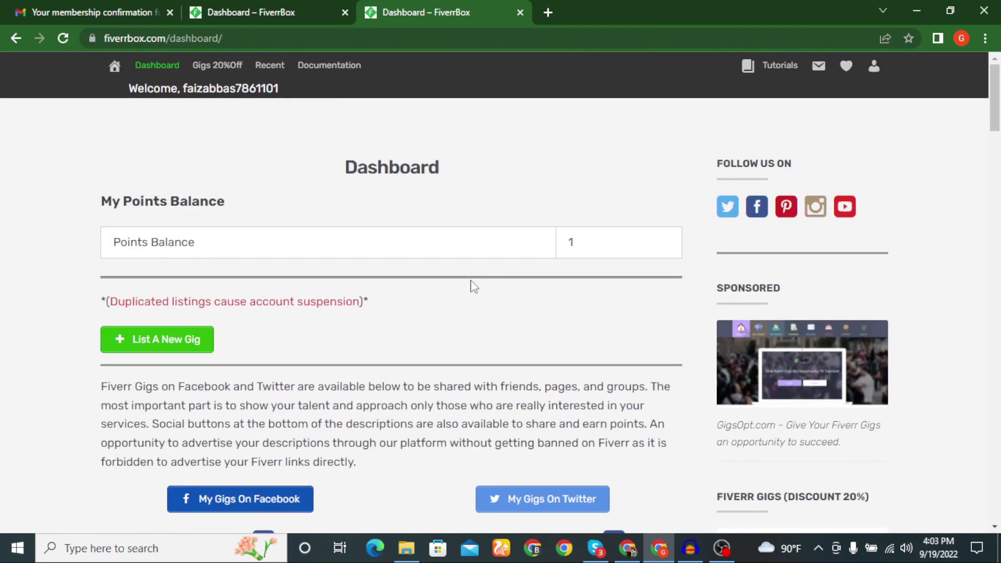